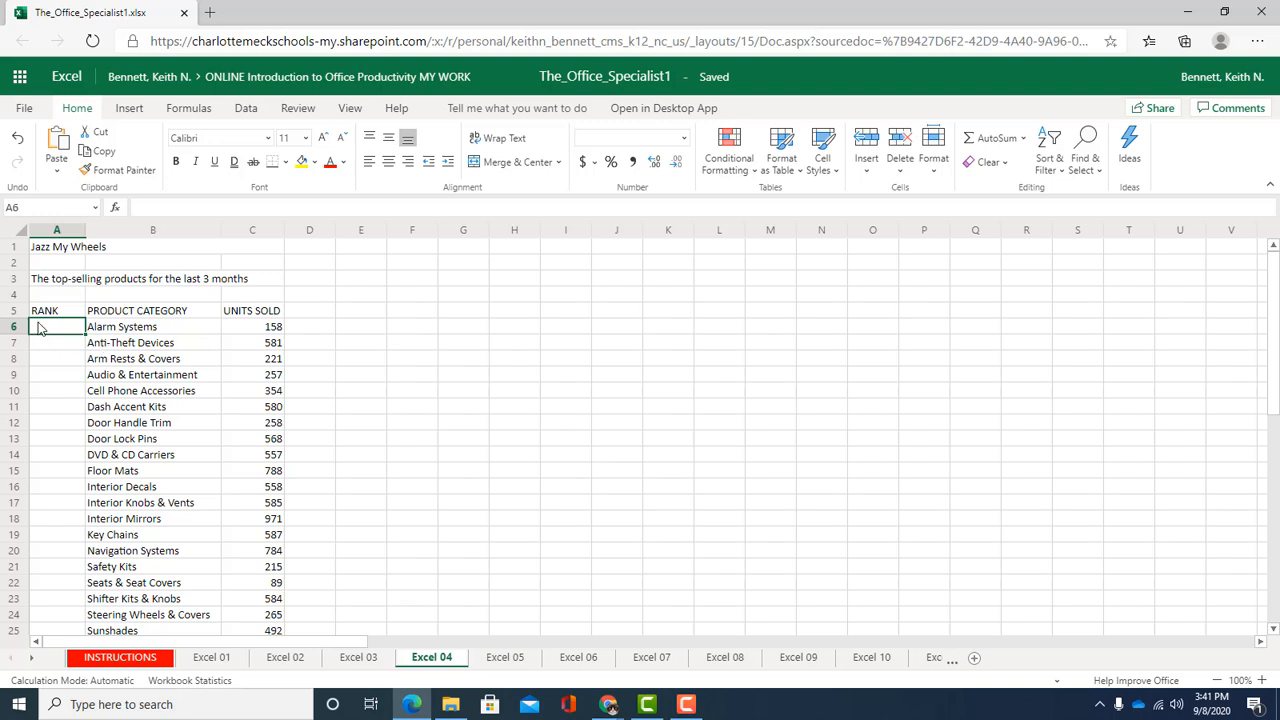
# Review the product sales data and the task instructions listed below the table
pyautogui.click(164, 391)
pyautogui.scroll(-5, 183, 400)
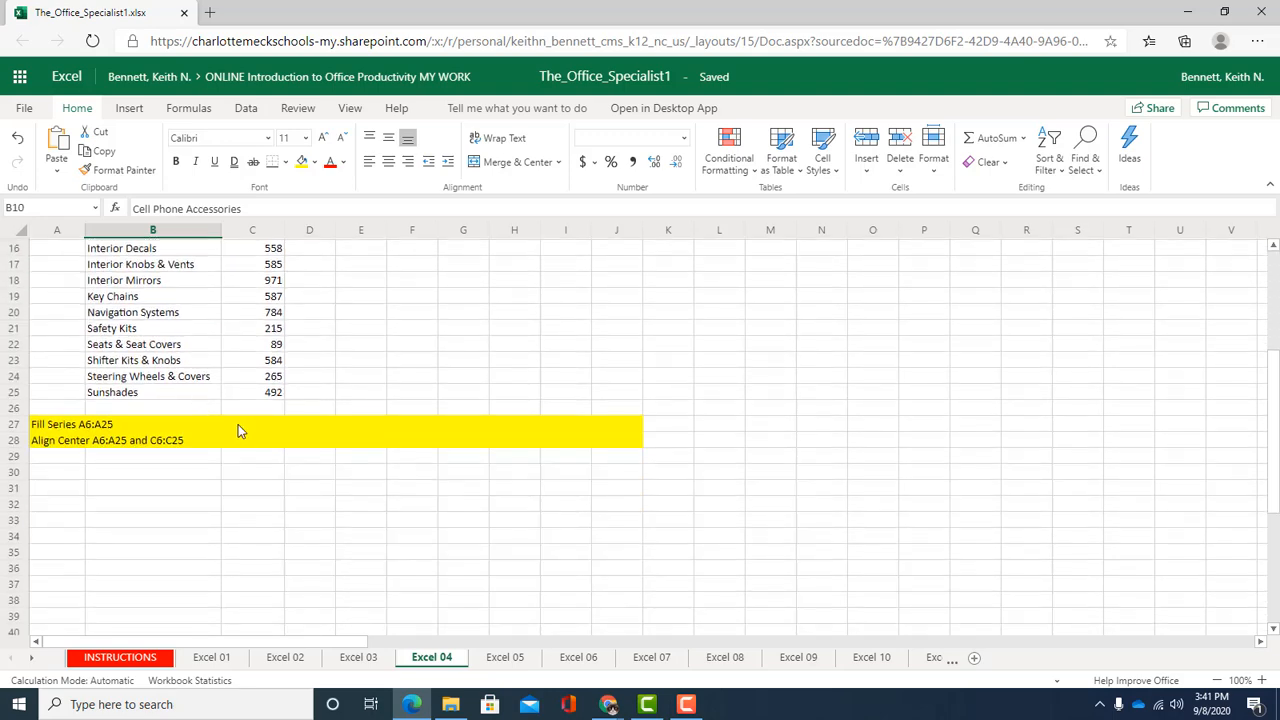
pyautogui.scroll(5, 238, 431)
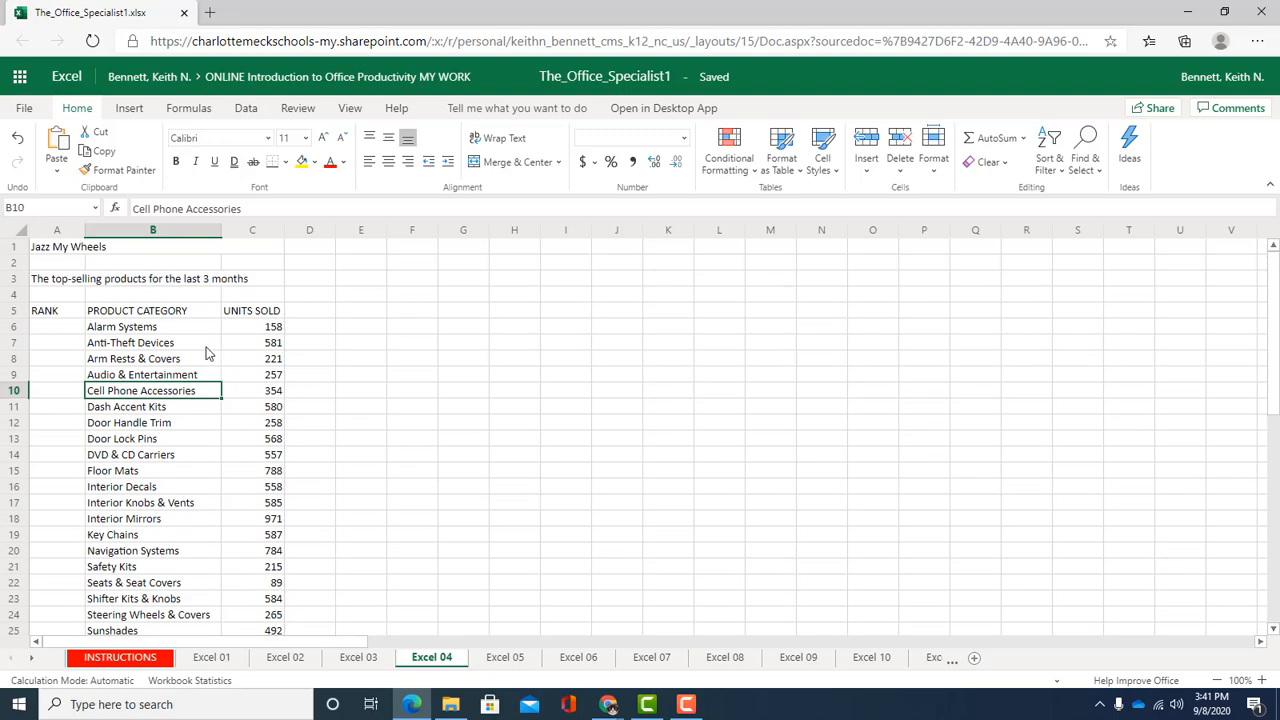
# Center the merged title Jazz My Wheels in row 1
pyautogui.click(60, 250)
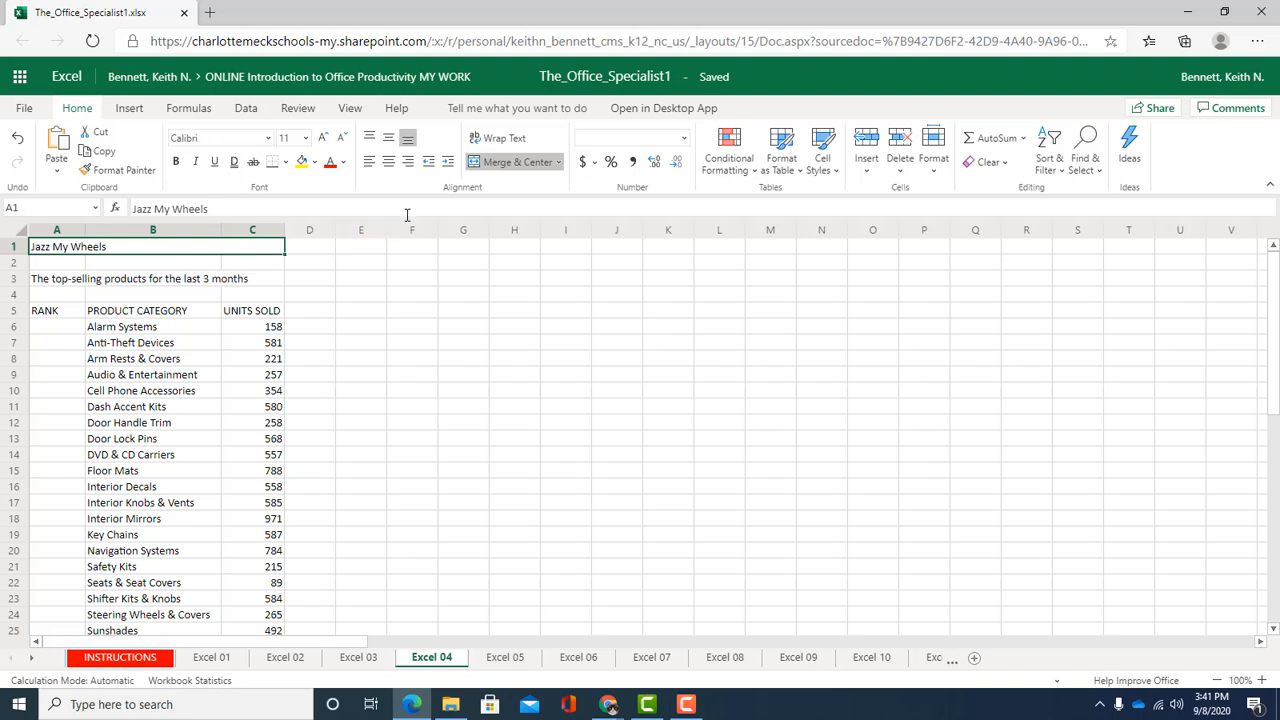
pyautogui.click(559, 163)
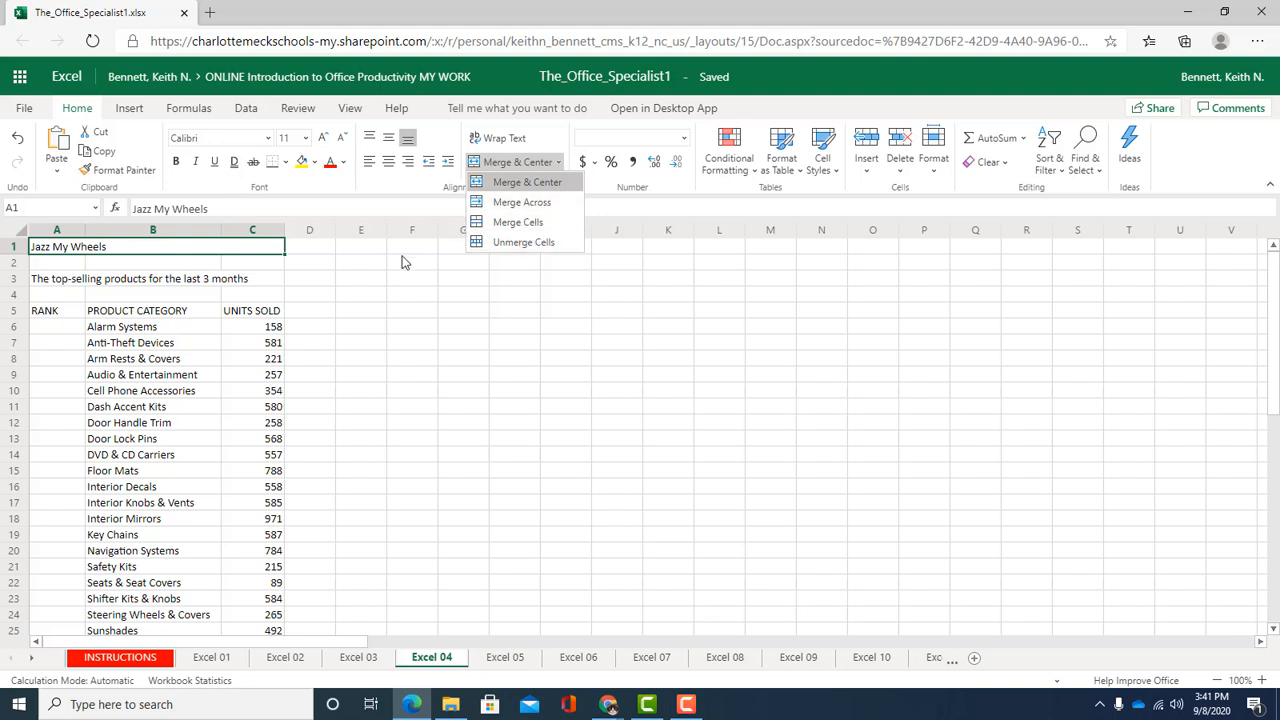
pyautogui.click(390, 182)
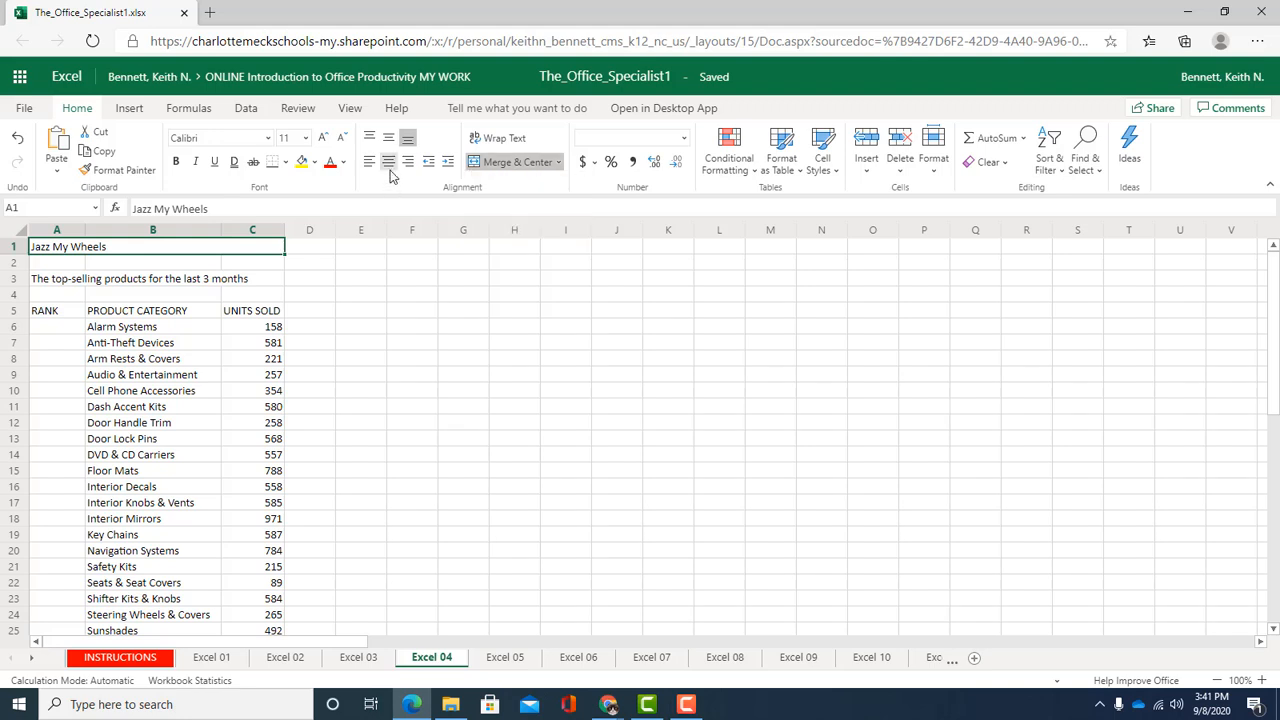
pyautogui.click(390, 166)
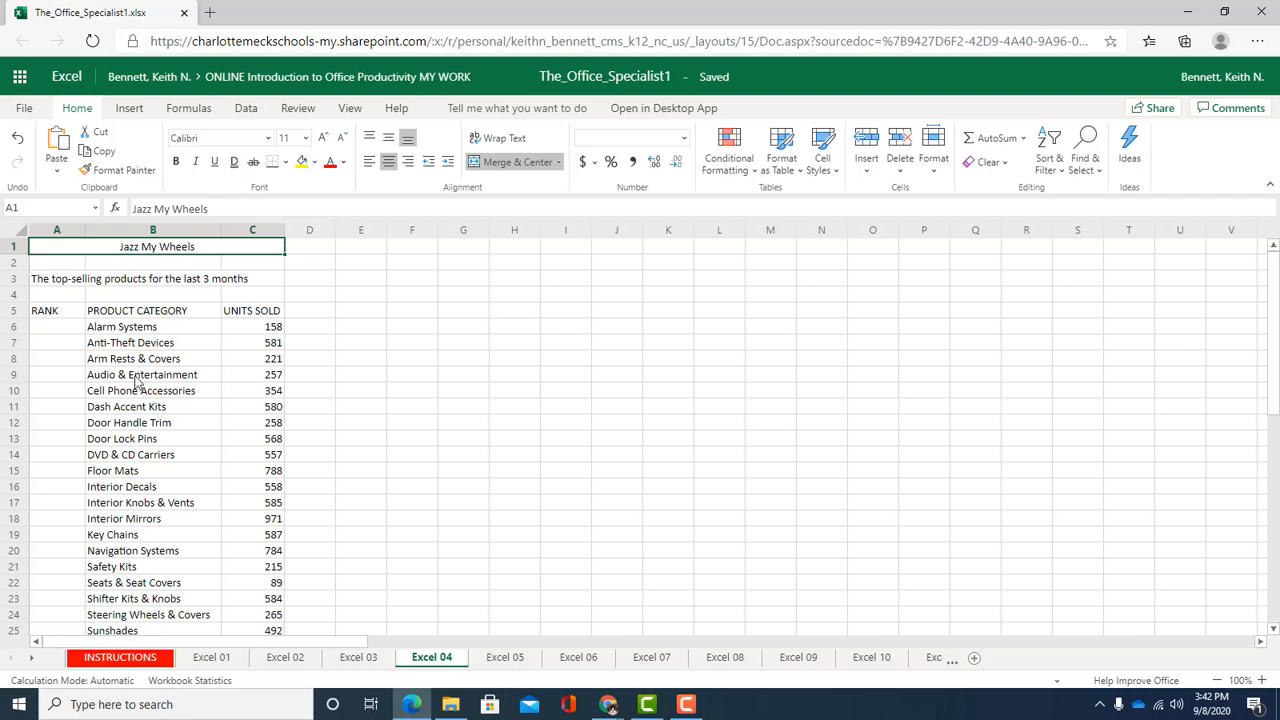
# Format the range A5:C25 as a table with headers using Orange, Table Style Medium 17
pyautogui.scroll(-2, 135, 356)
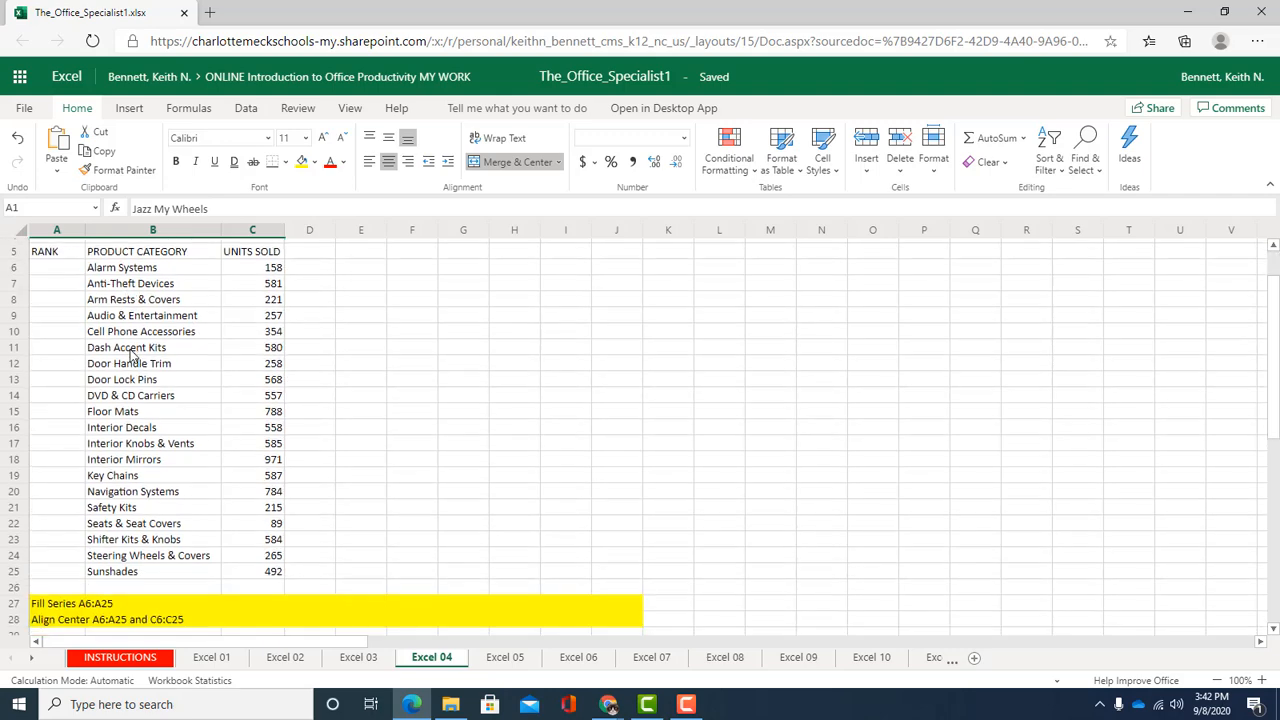
pyautogui.scroll(2, 137, 356)
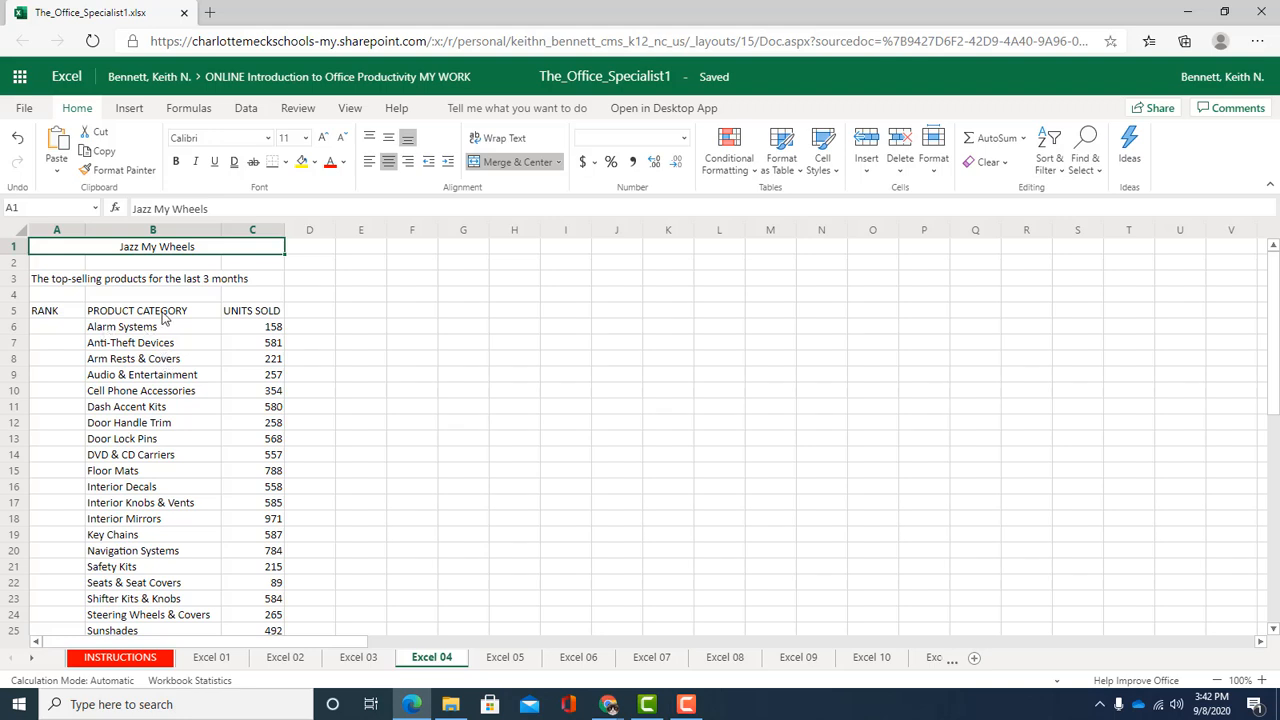
pyautogui.click(82, 313)
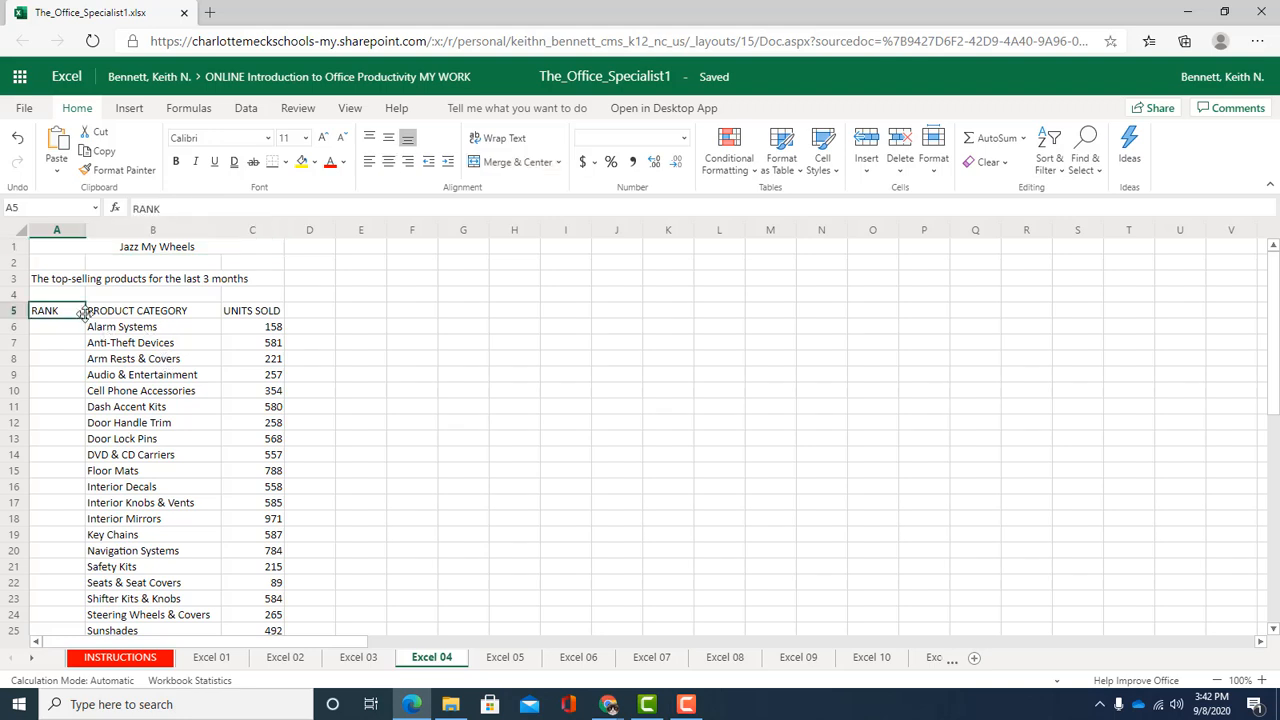
pyautogui.click(166, 375)
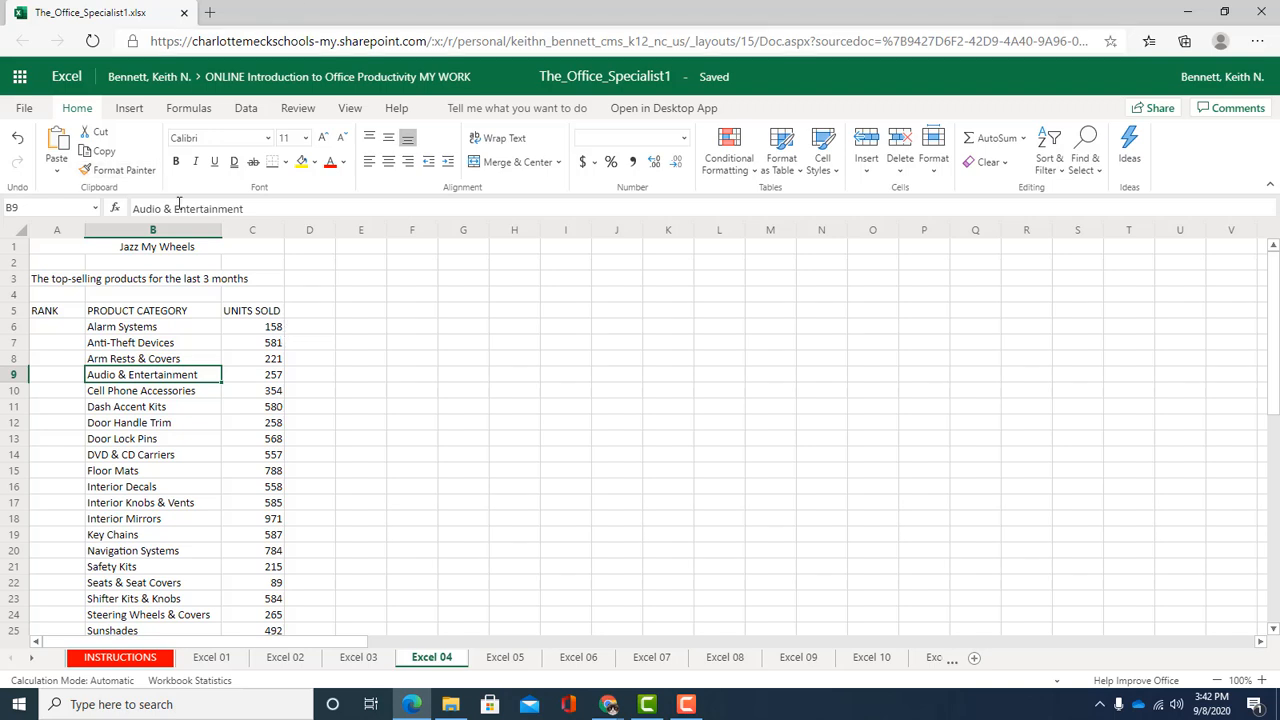
pyautogui.scroll(-4, 176, 313)
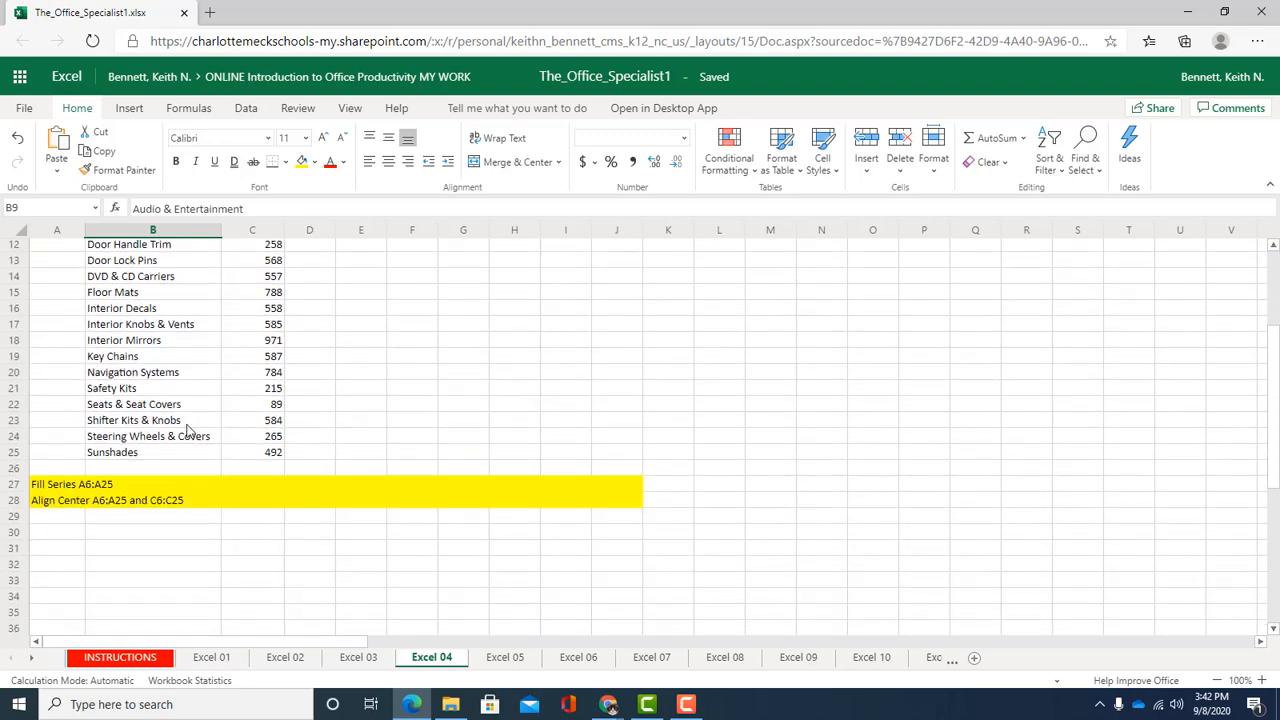
pyautogui.scroll(4, 192, 430)
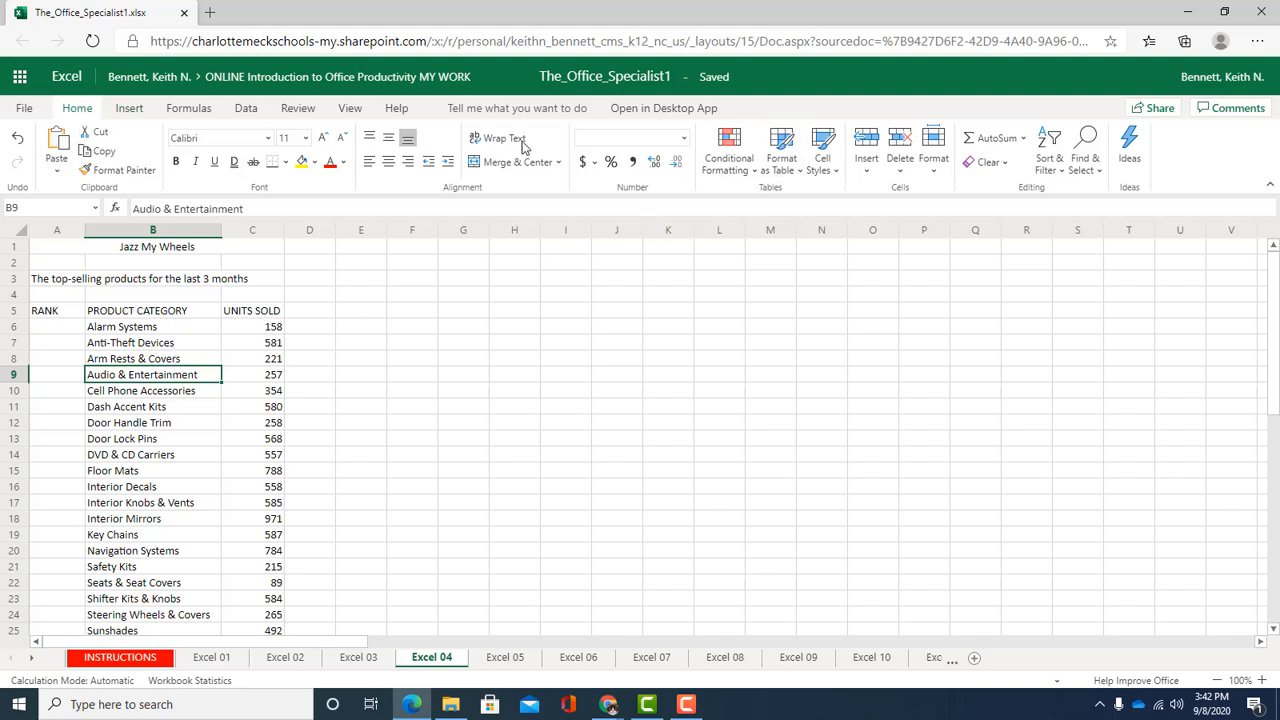
pyautogui.click(786, 168)
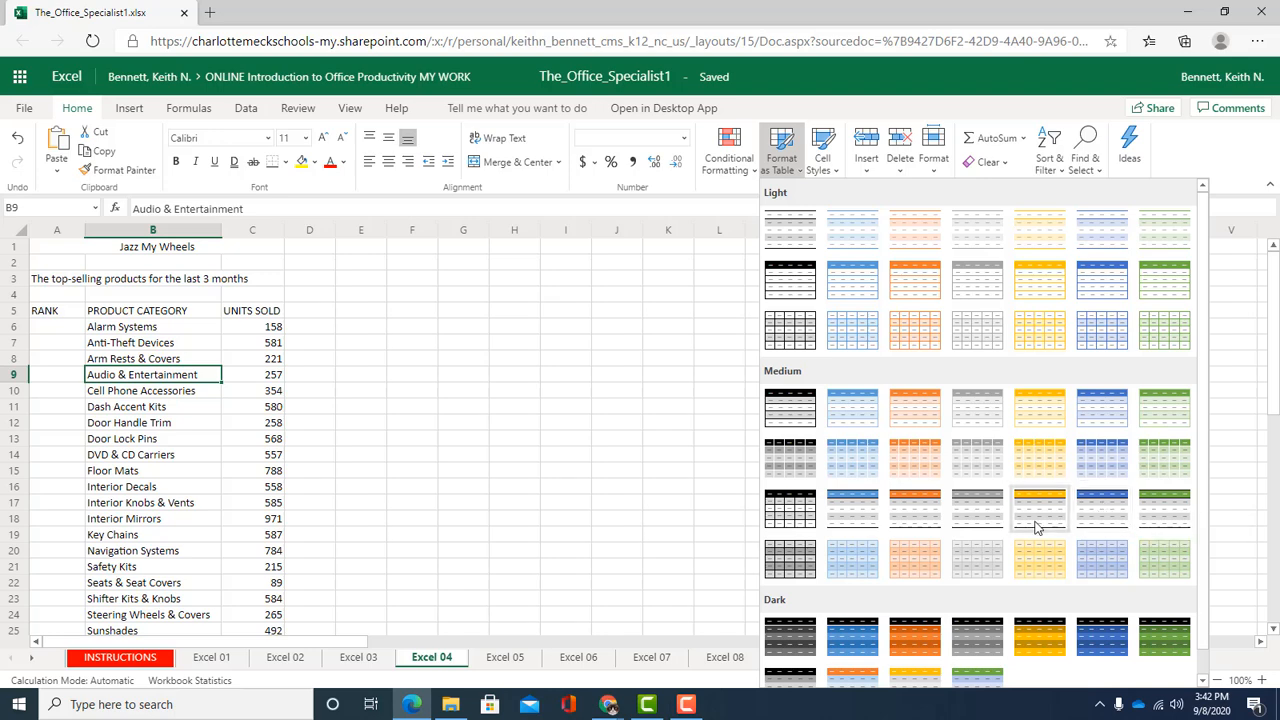
pyautogui.click(921, 503)
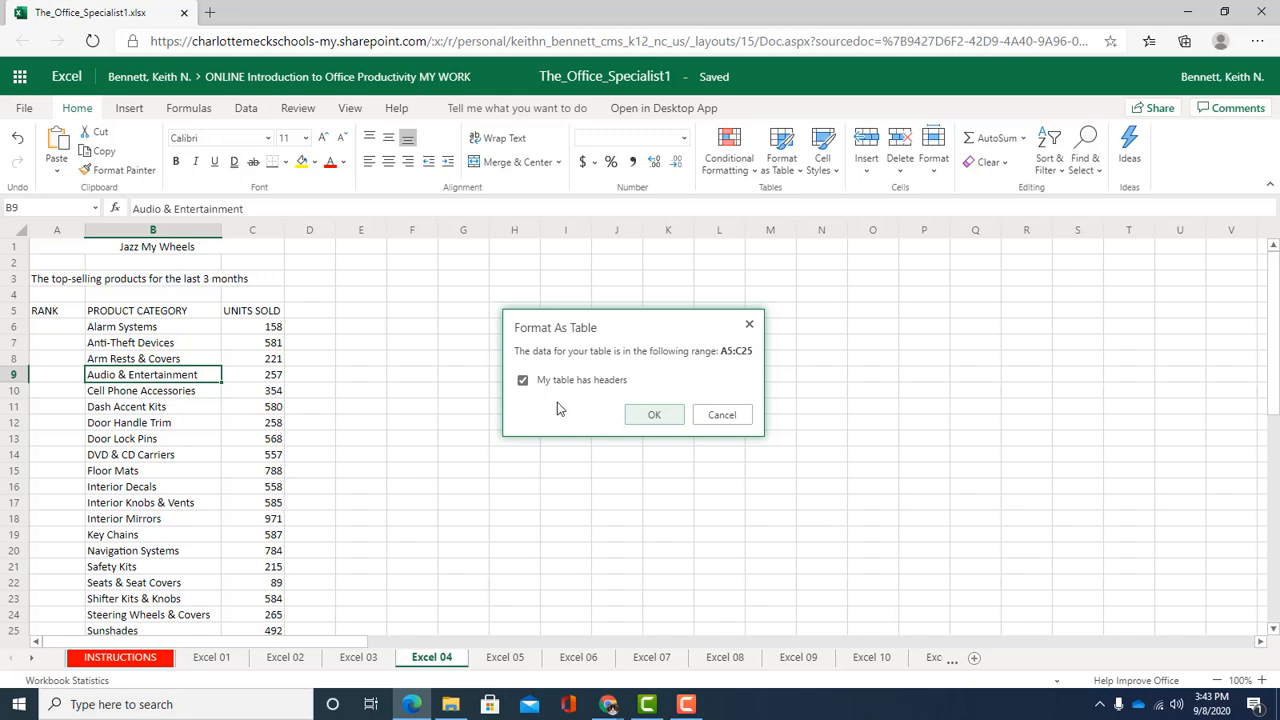
pyautogui.click(627, 414)
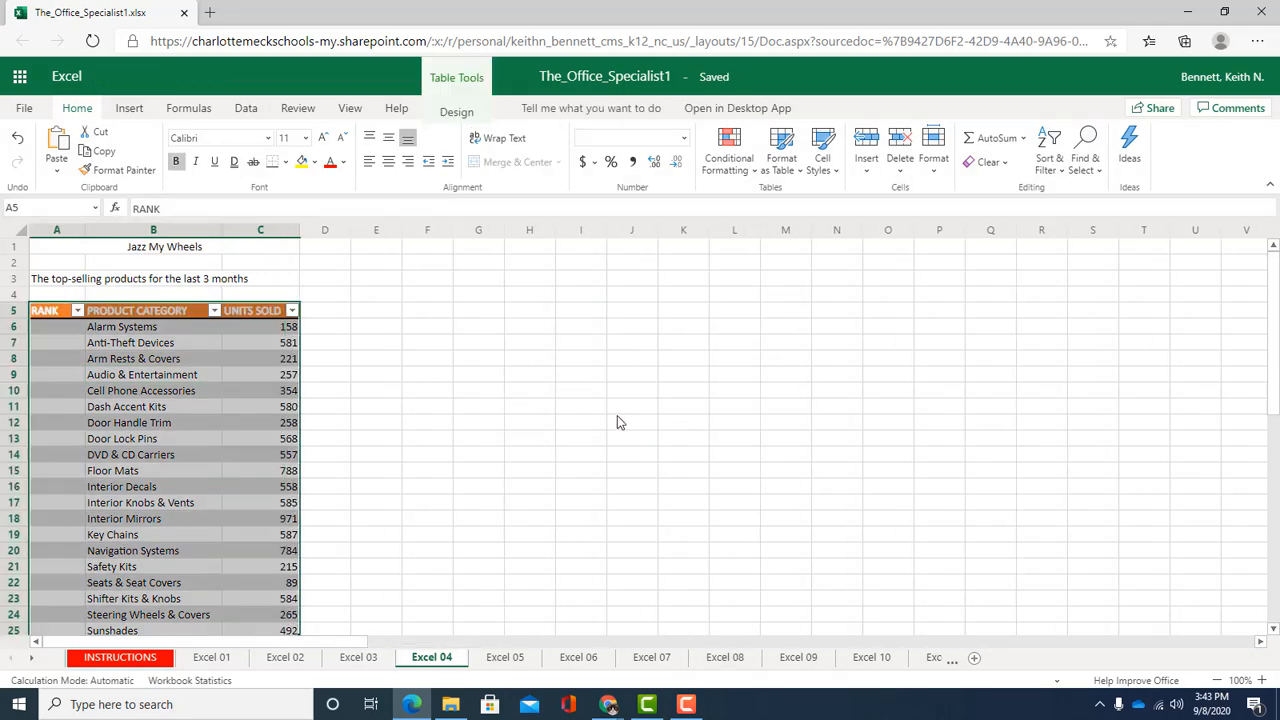
# Sort the table by UNITS SOLD in descending order
pyautogui.click(188, 375)
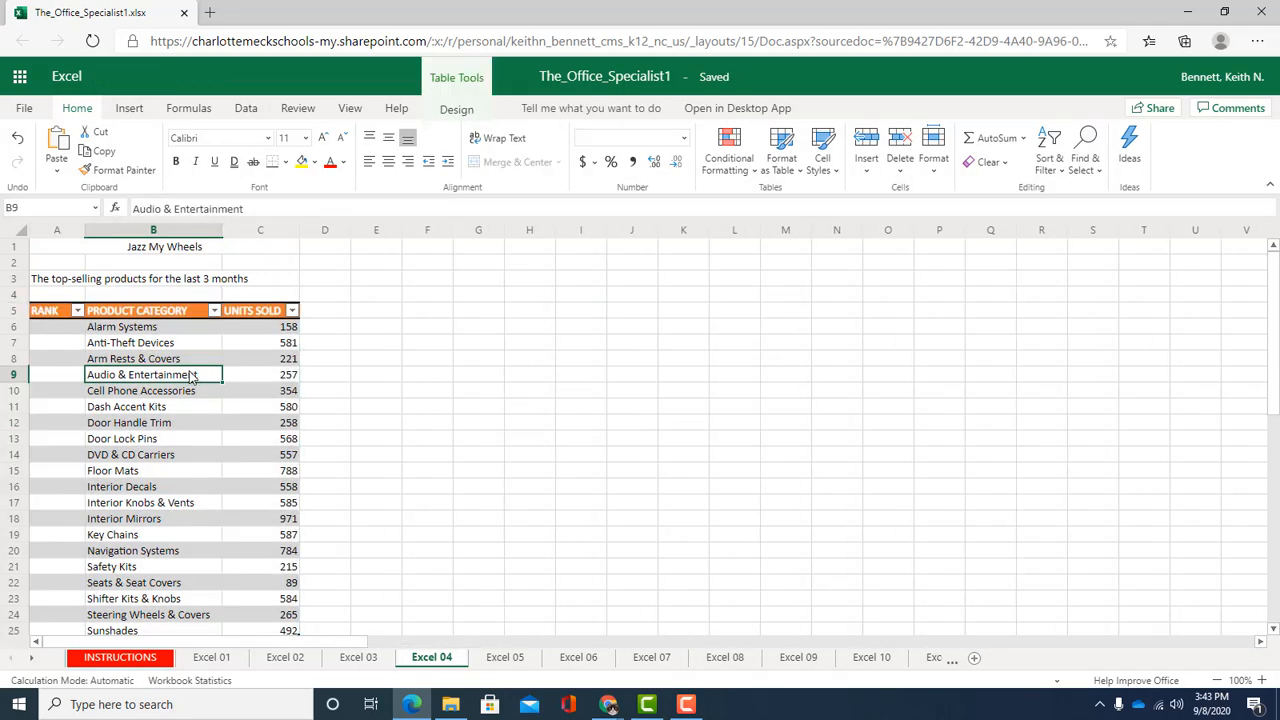
pyautogui.scroll(-2, 196, 377)
pyautogui.scroll(2, 201, 397)
pyautogui.scroll(-1, 113, 440)
pyautogui.scroll(1, 113, 445)
pyautogui.click(291, 311)
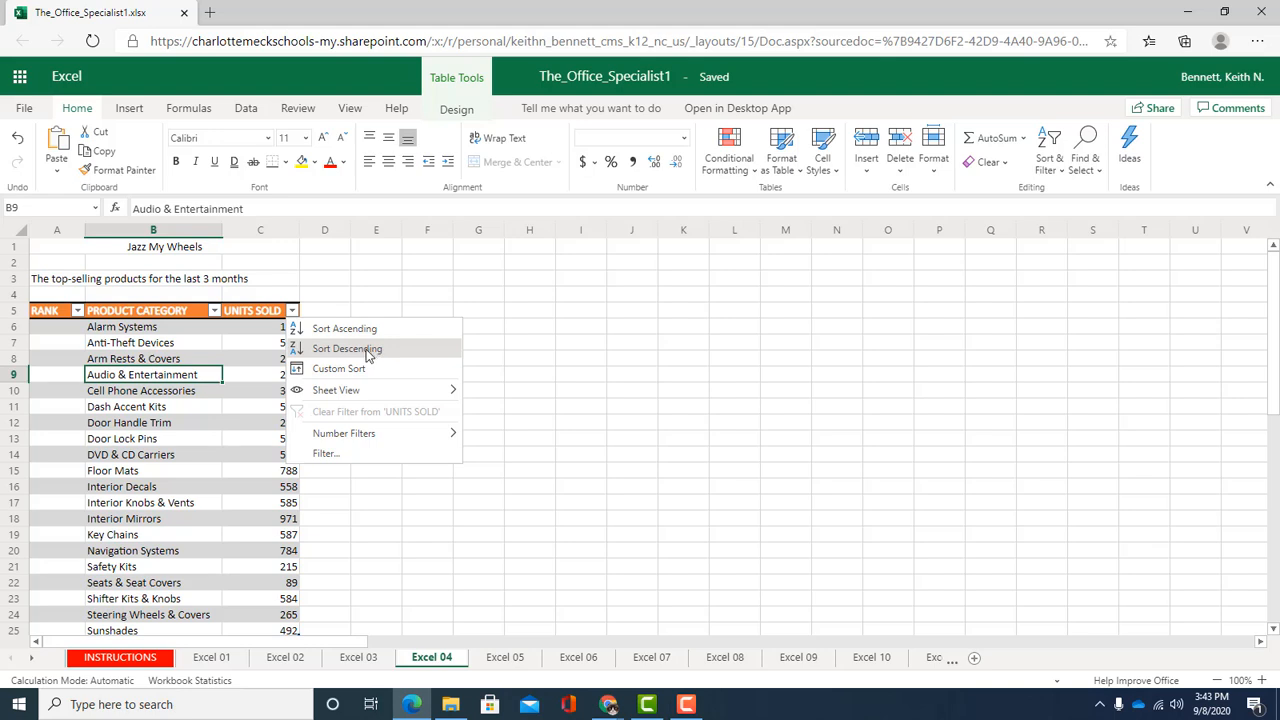
pyautogui.click(366, 349)
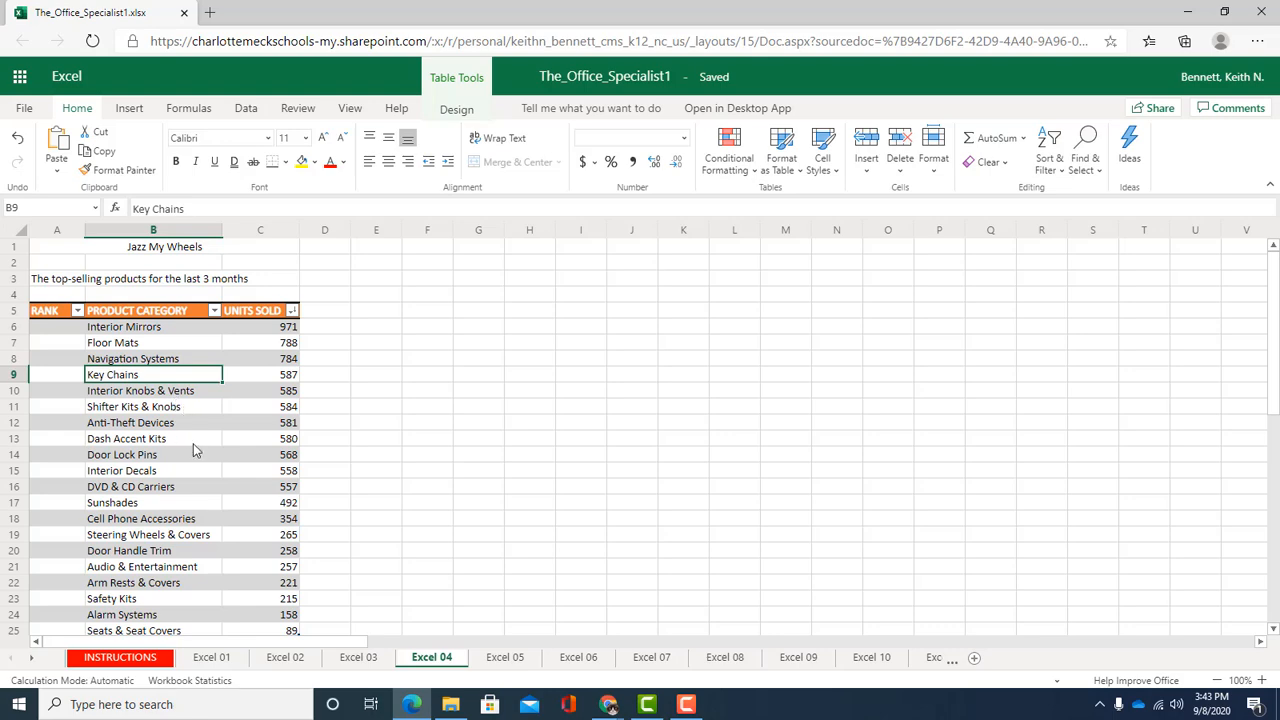
# Enter rank numbers 1 and 2 in cells A6 and A7
pyautogui.scroll(-4, 170, 467)
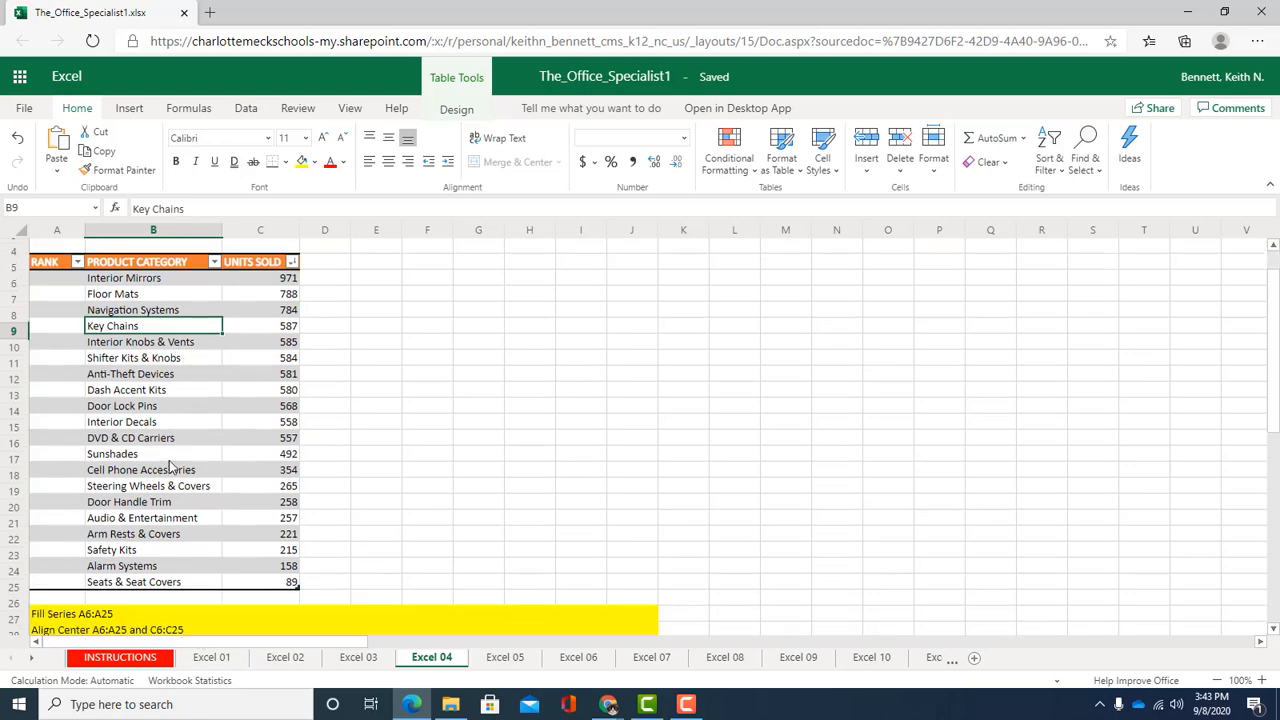
pyautogui.scroll(3, 170, 472)
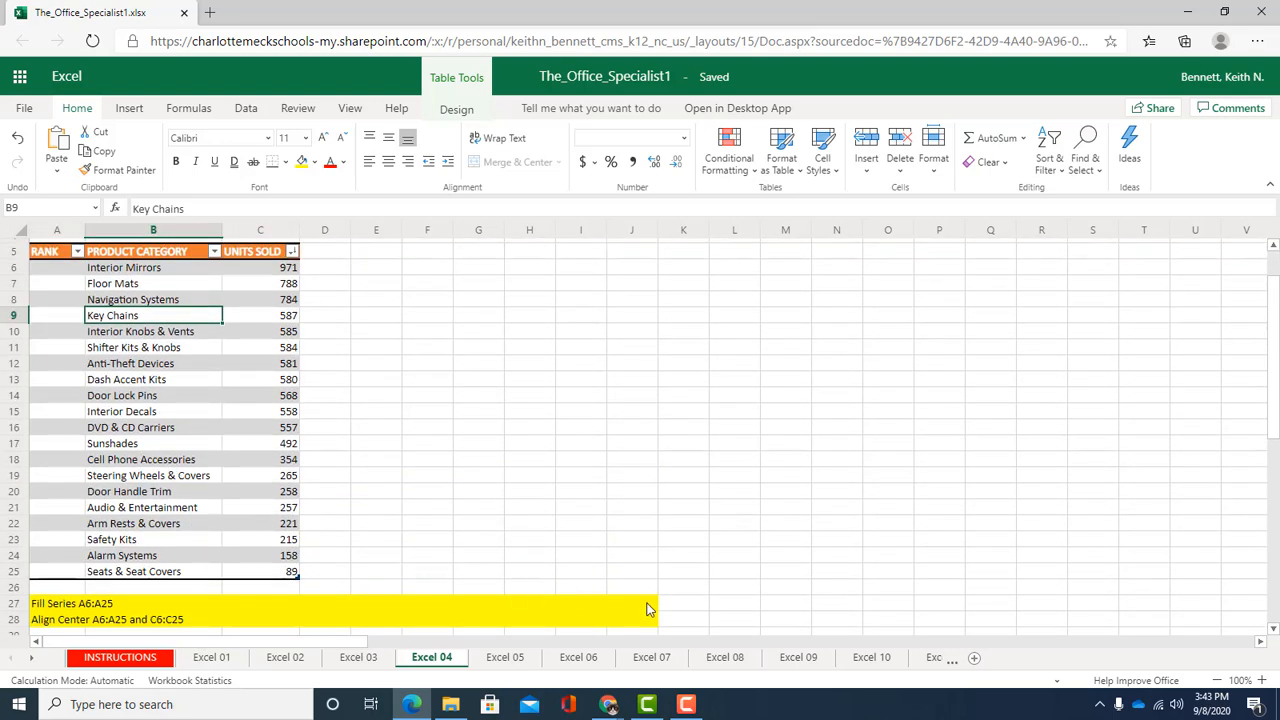
pyautogui.click(63, 267)
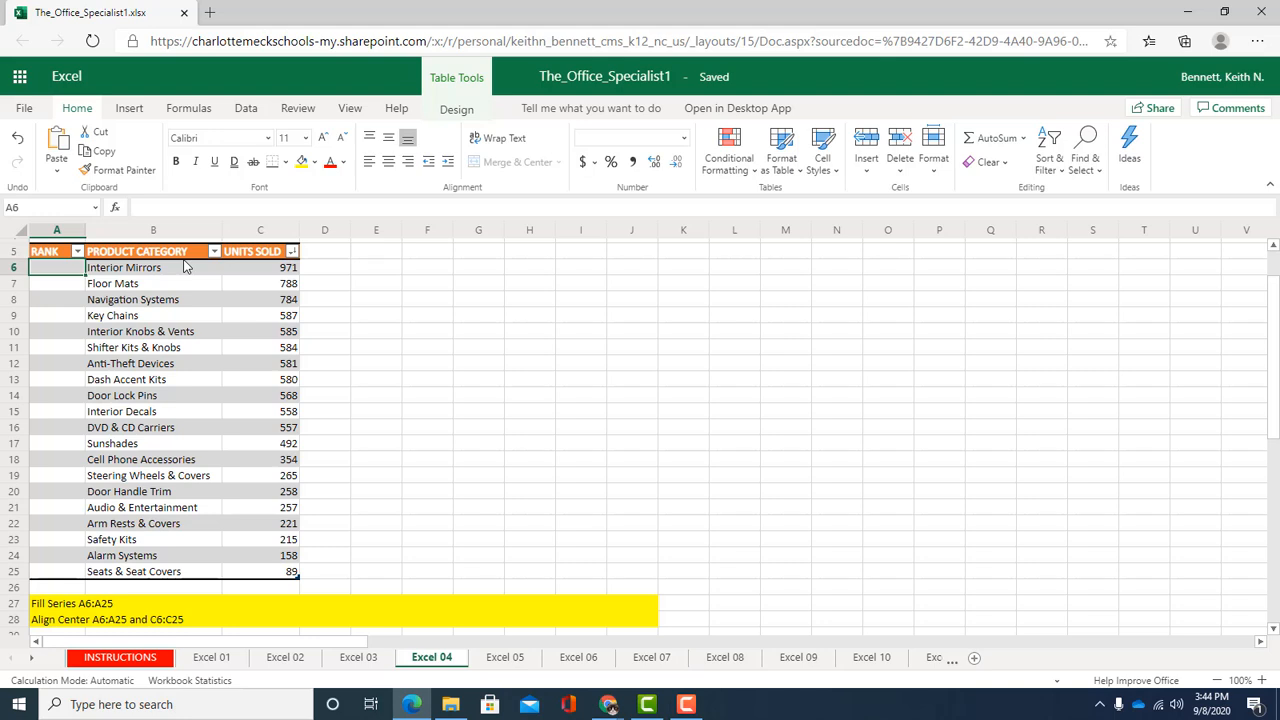
pyautogui.write('1')
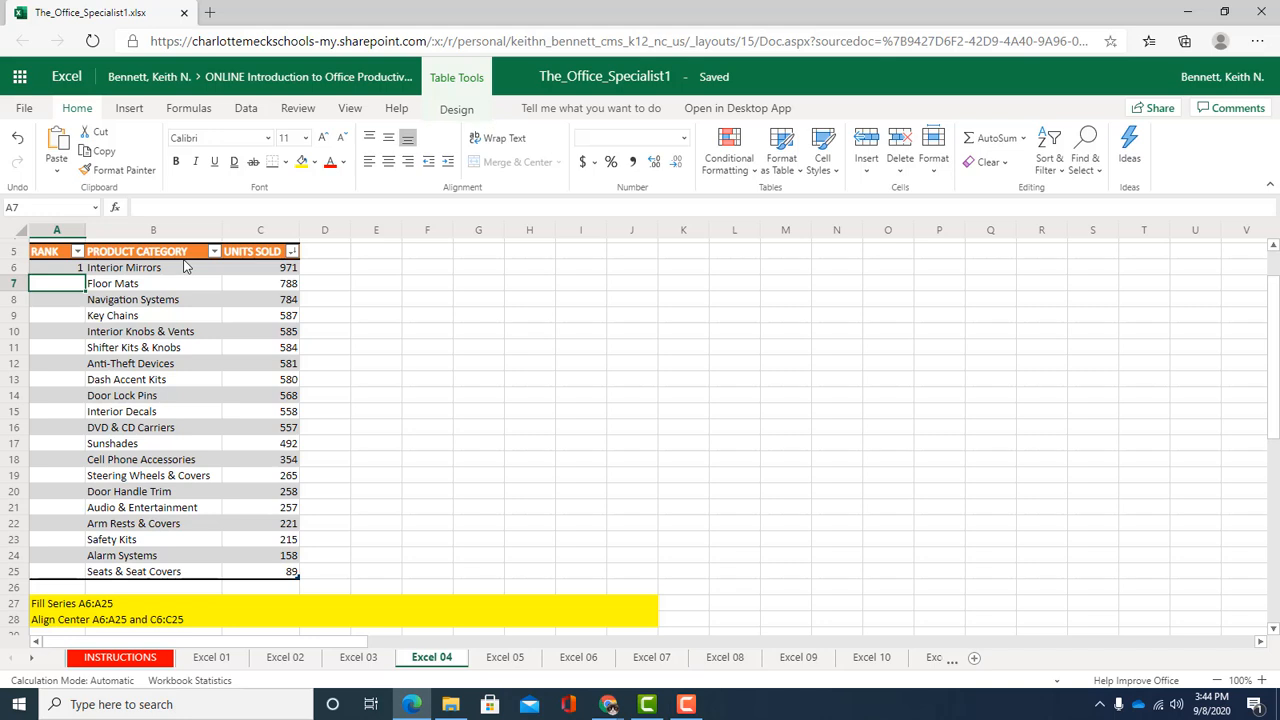
pyautogui.write('2')
pyautogui.press('Return')
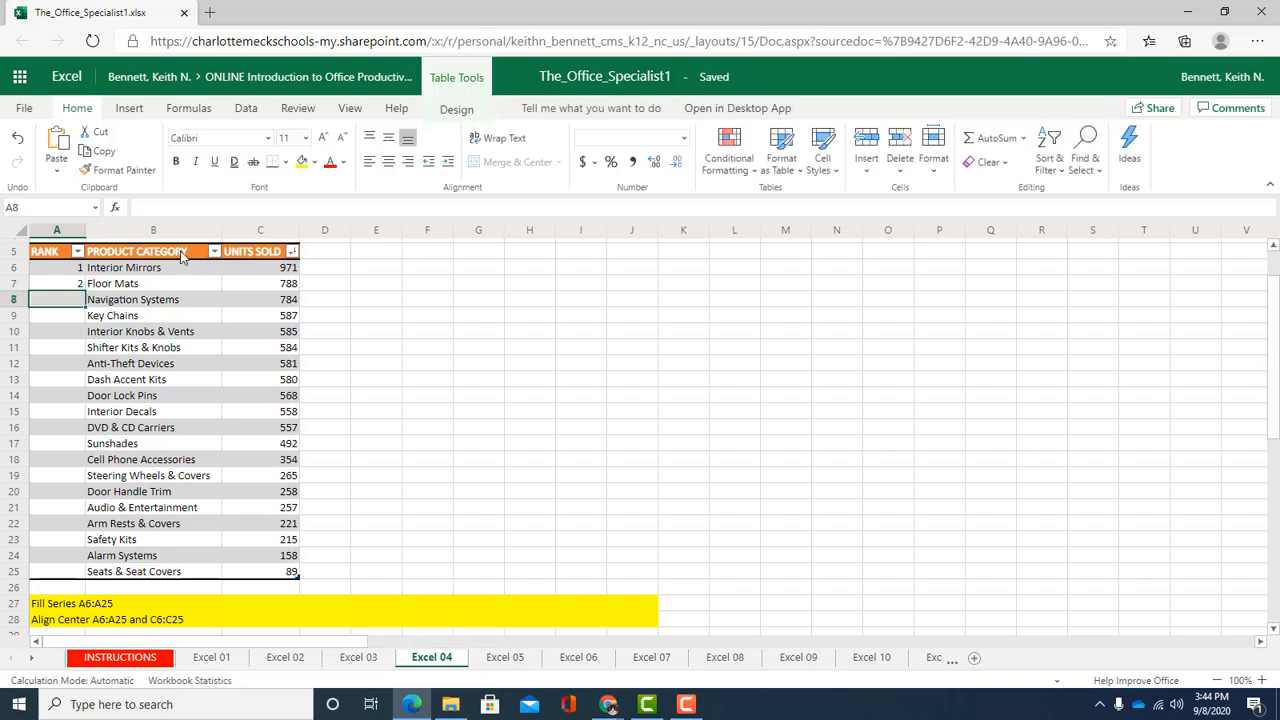
# Fill the RANK series from A6 down to A25
pyautogui.click(53, 270)
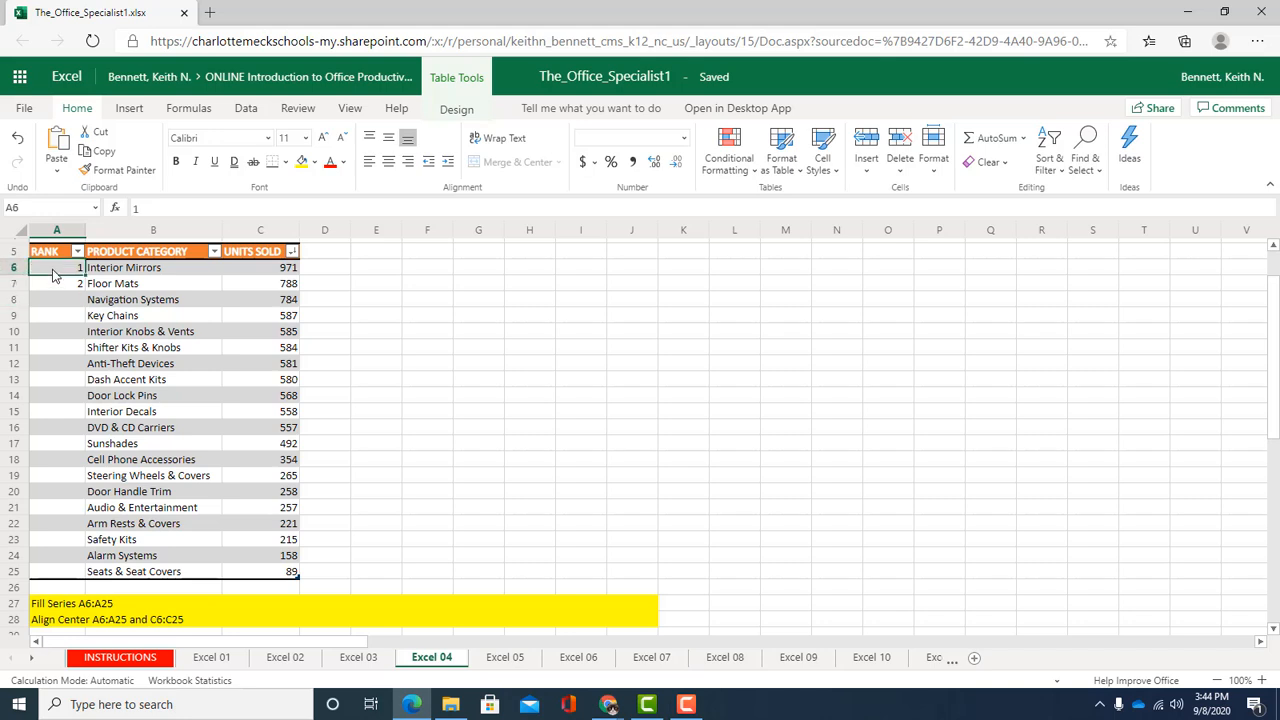
pyautogui.moveTo(56, 280); pyautogui.dragTo(55, 286)
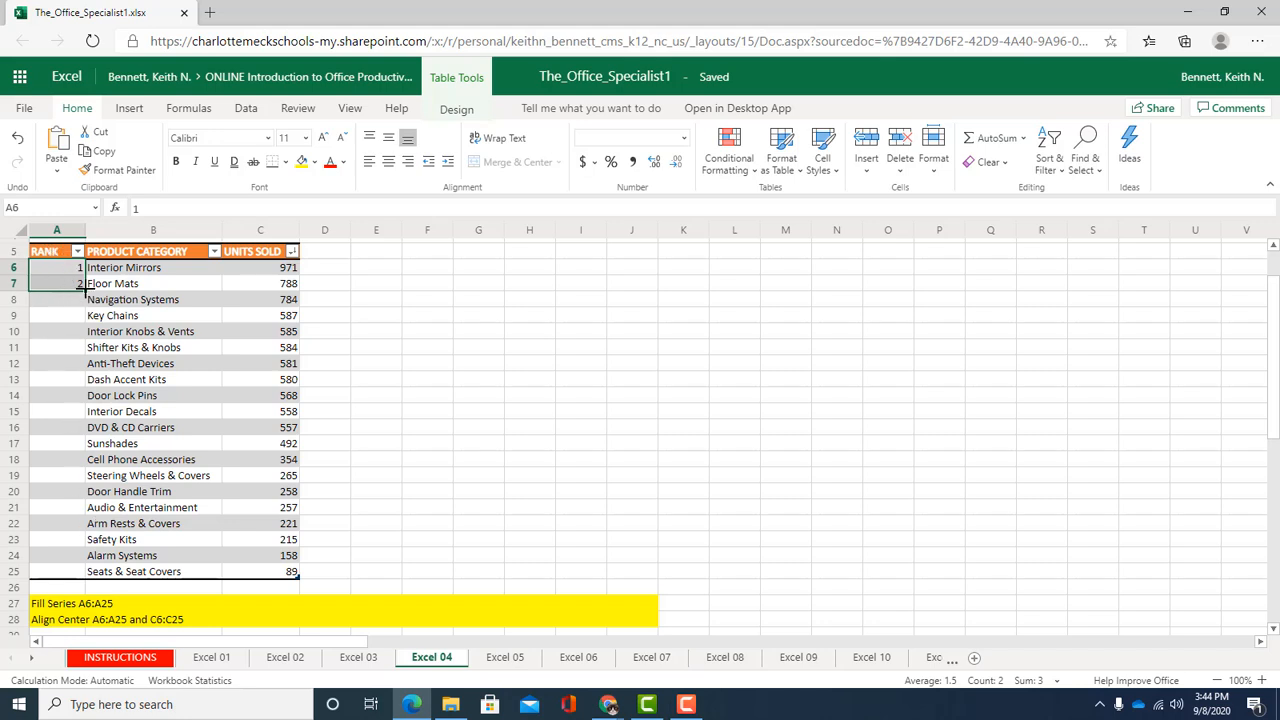
pyautogui.moveTo(84, 289); pyautogui.dragTo(76, 562)
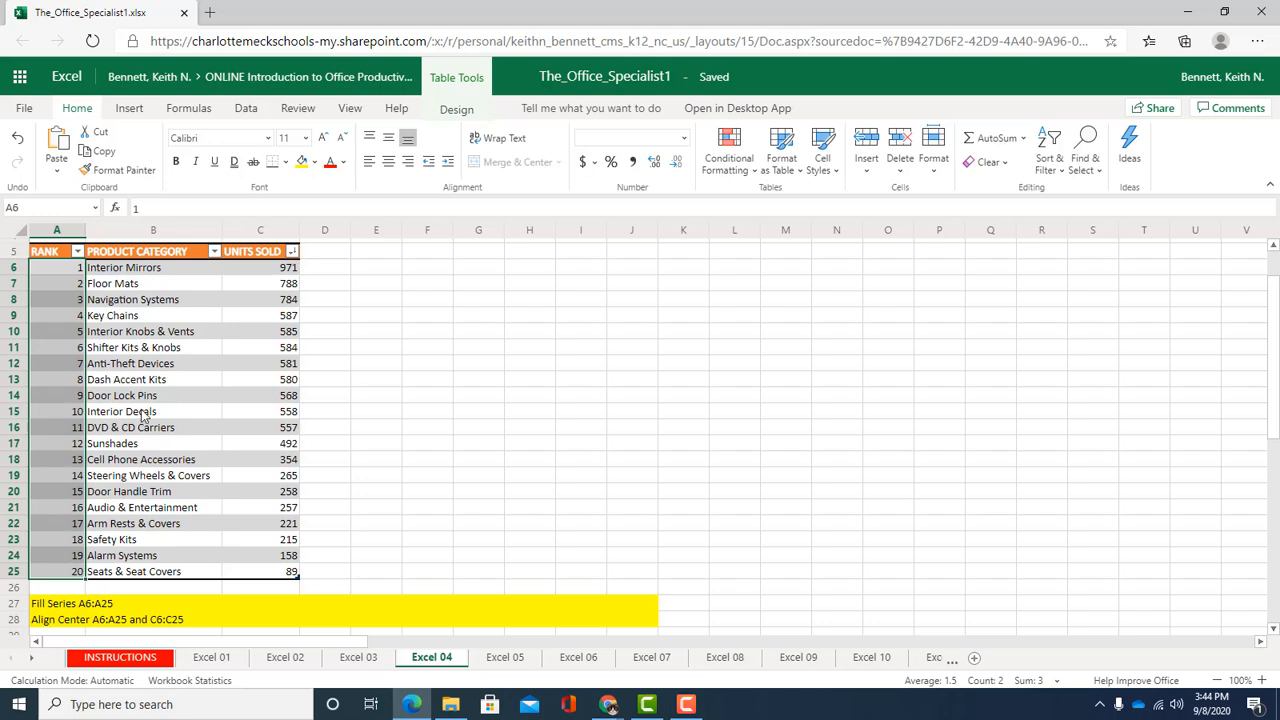
# Try sorting the table by UNITS SOLD ascending and then by PRODUCT CATEGORY A to Z
pyautogui.click(178, 268)
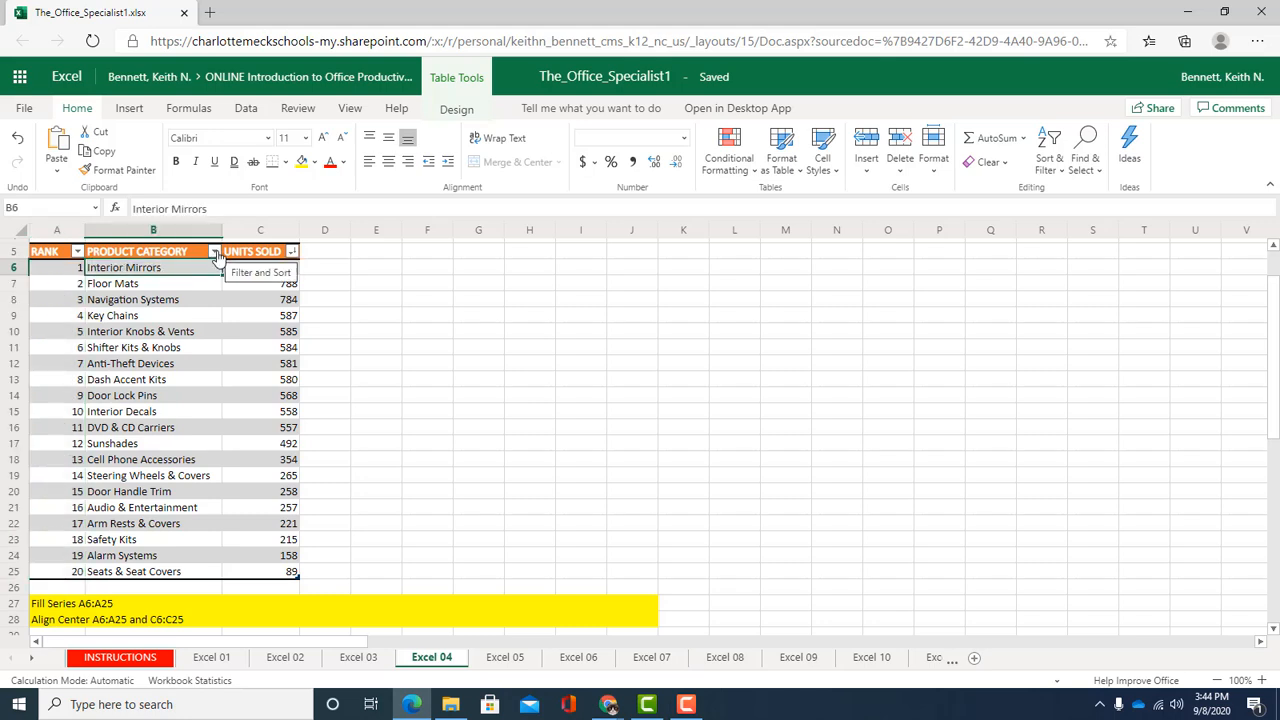
pyautogui.click(292, 252)
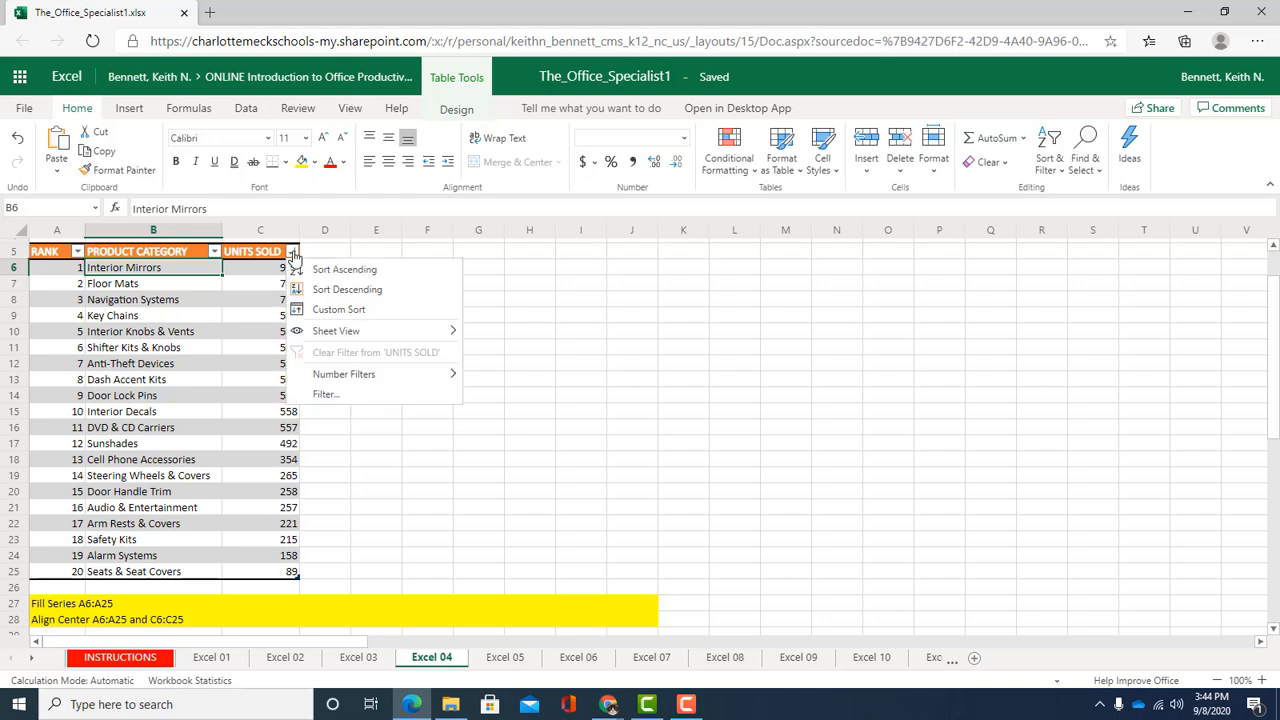
pyautogui.click(345, 269)
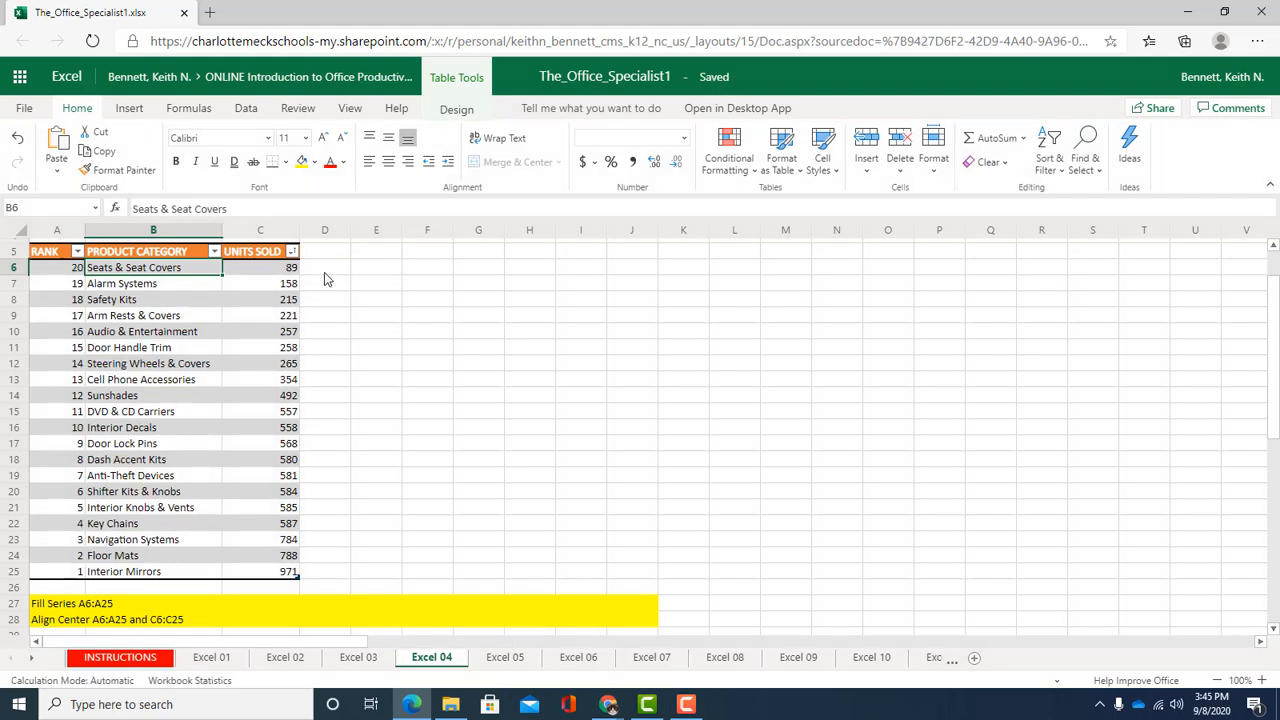
pyautogui.click(213, 253)
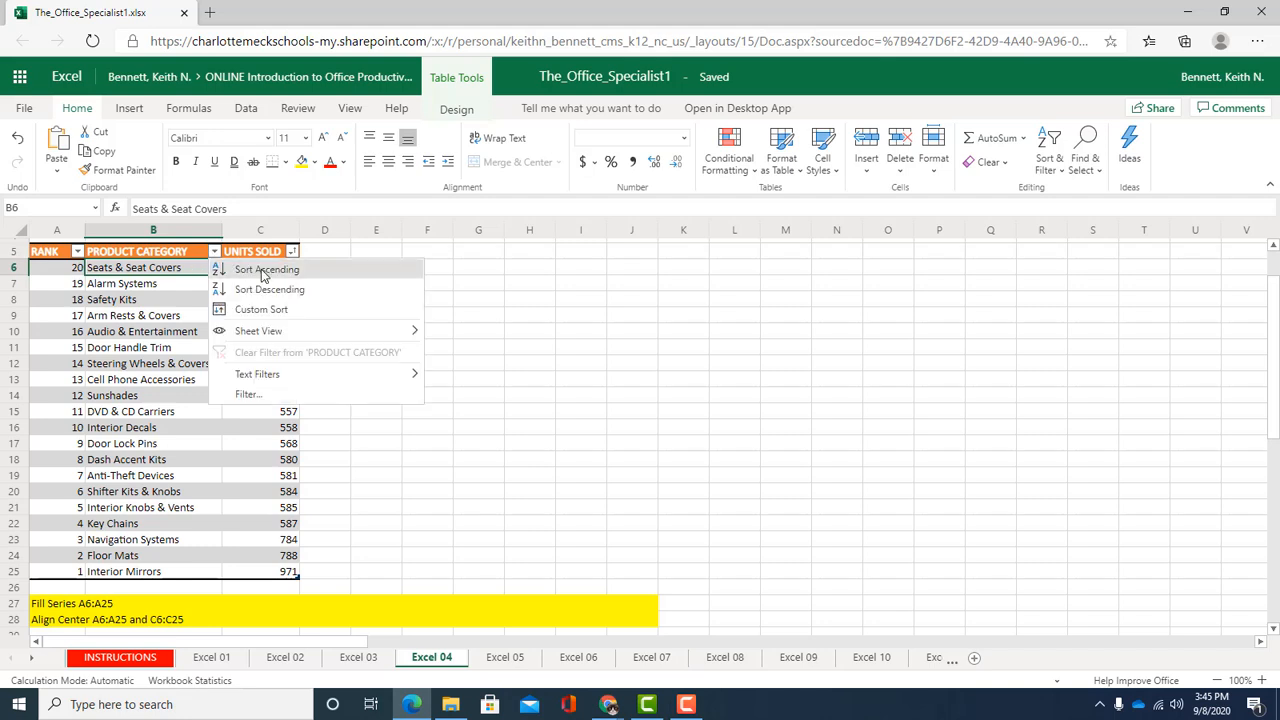
pyautogui.click(265, 270)
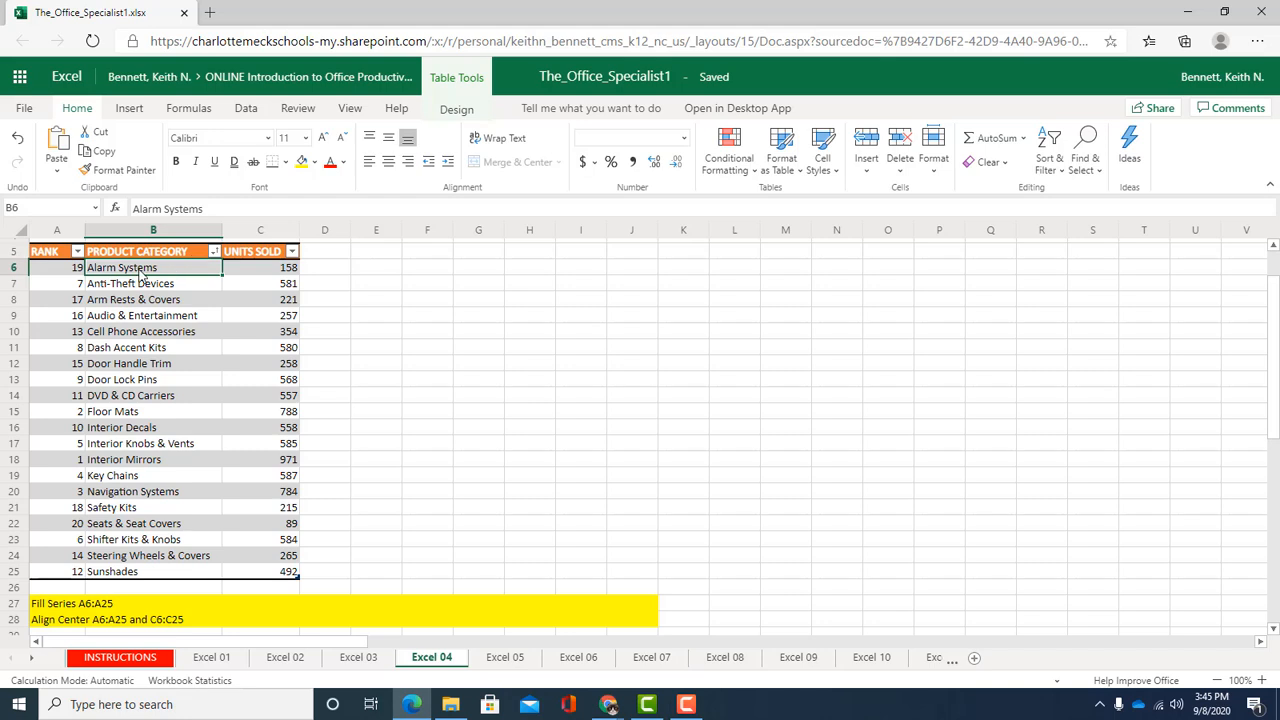
# Sort the table by RANK in ascending order
pyautogui.click(77, 253)
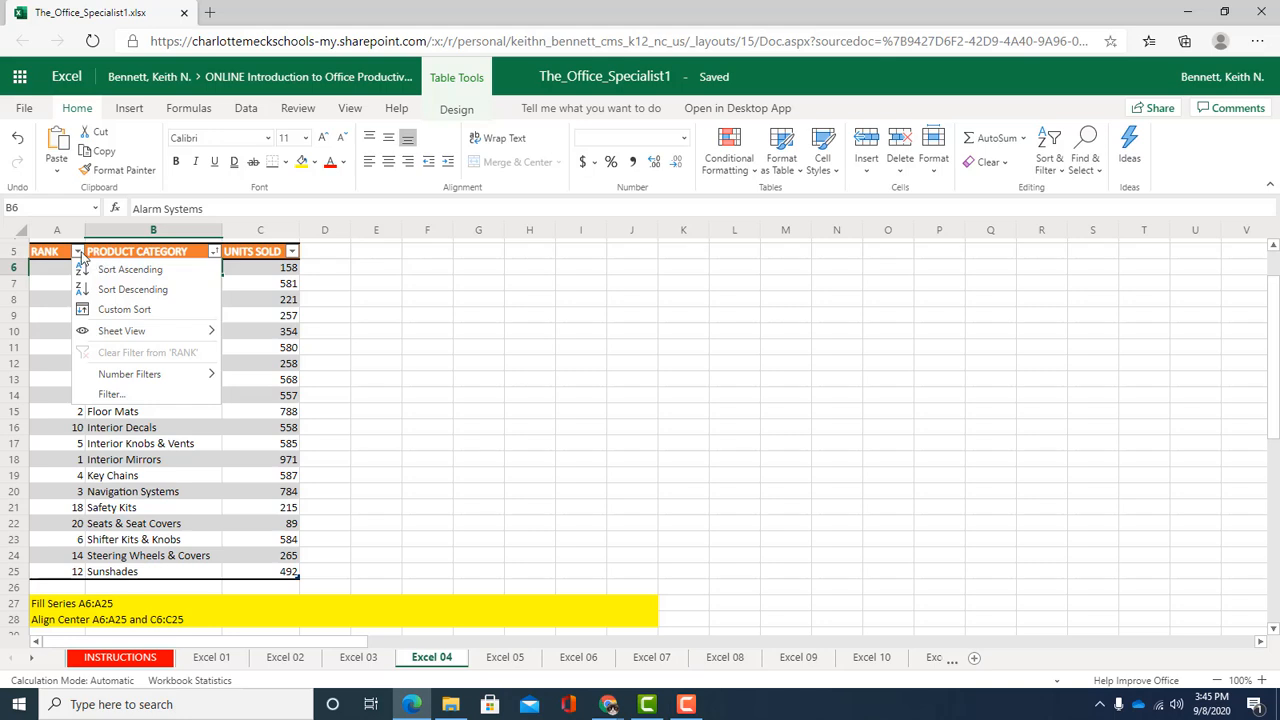
pyautogui.click(160, 272)
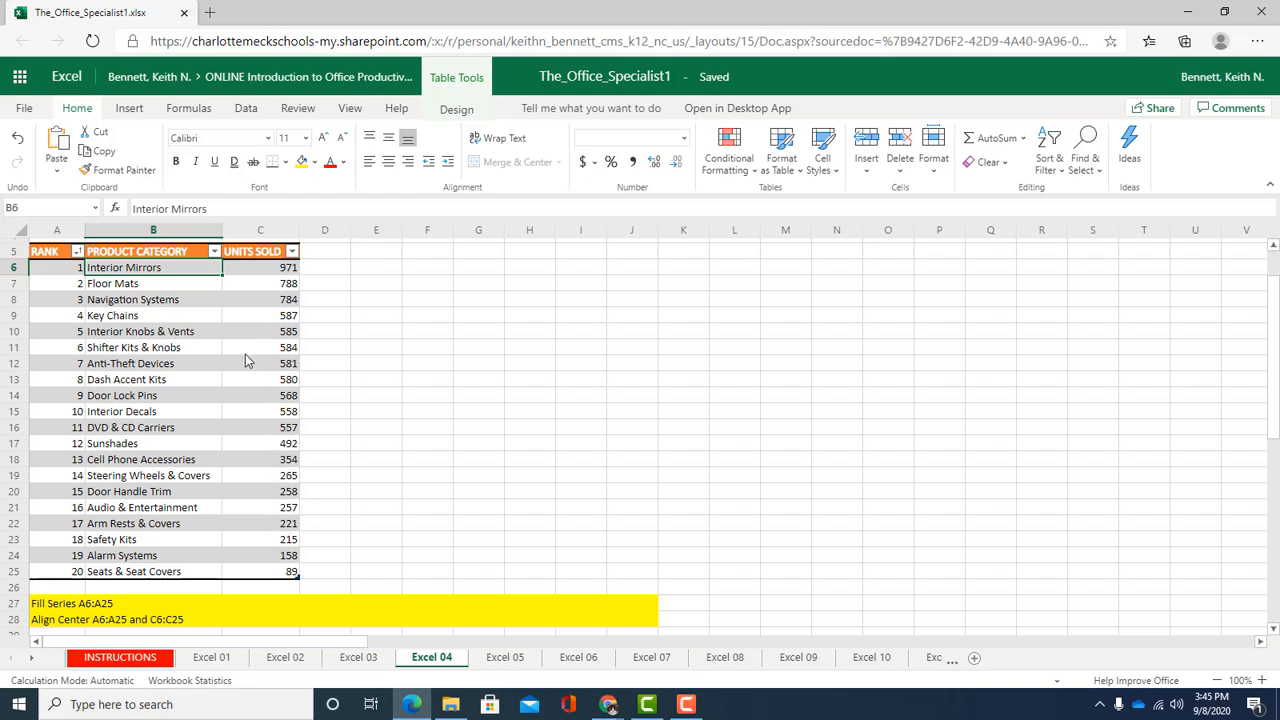
pyautogui.click(270, 272)
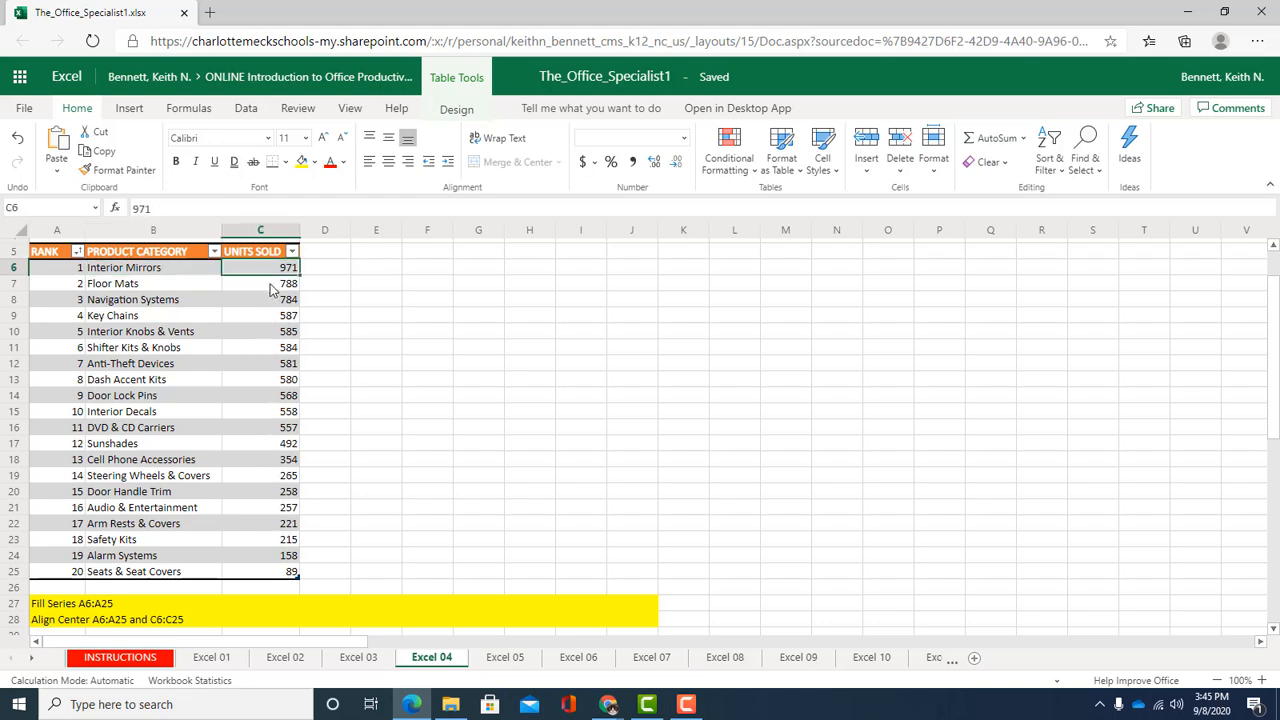
pyautogui.scroll(2, 270, 290)
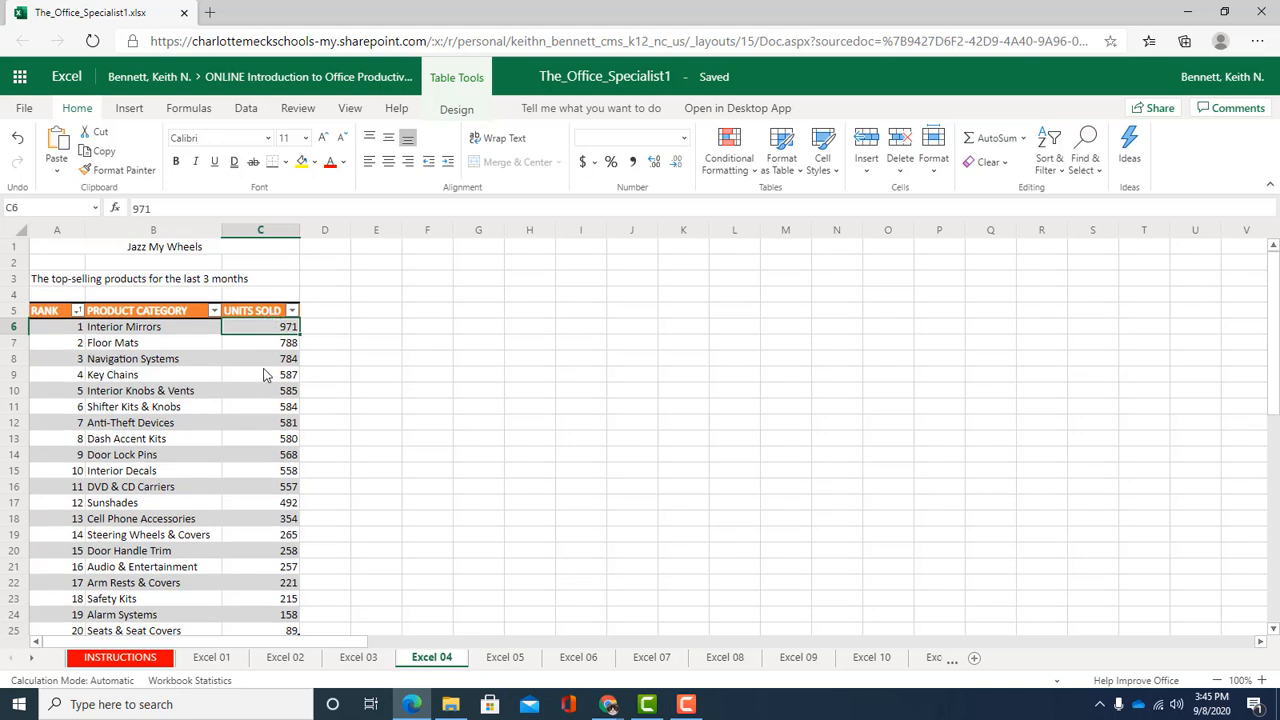
# Center-align the UNITS SOLD values in cells C6 through C25
pyautogui.scroll(-2, 206, 377)
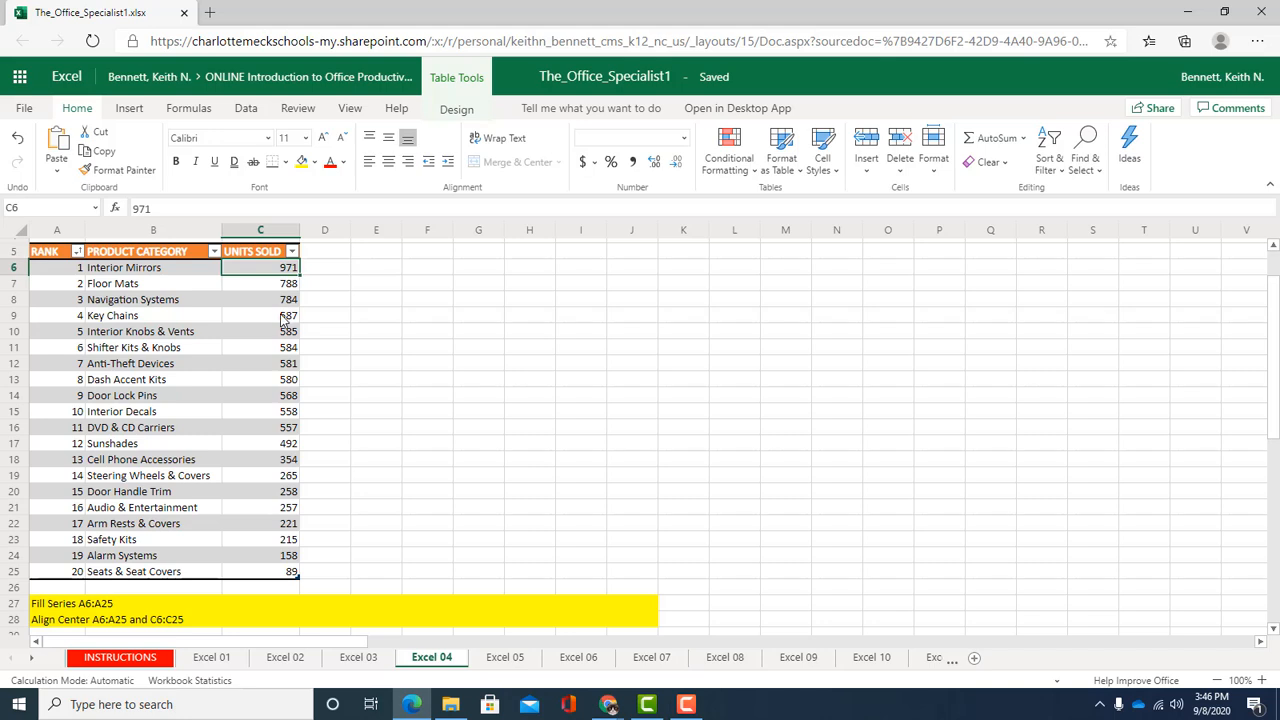
pyautogui.click(258, 232)
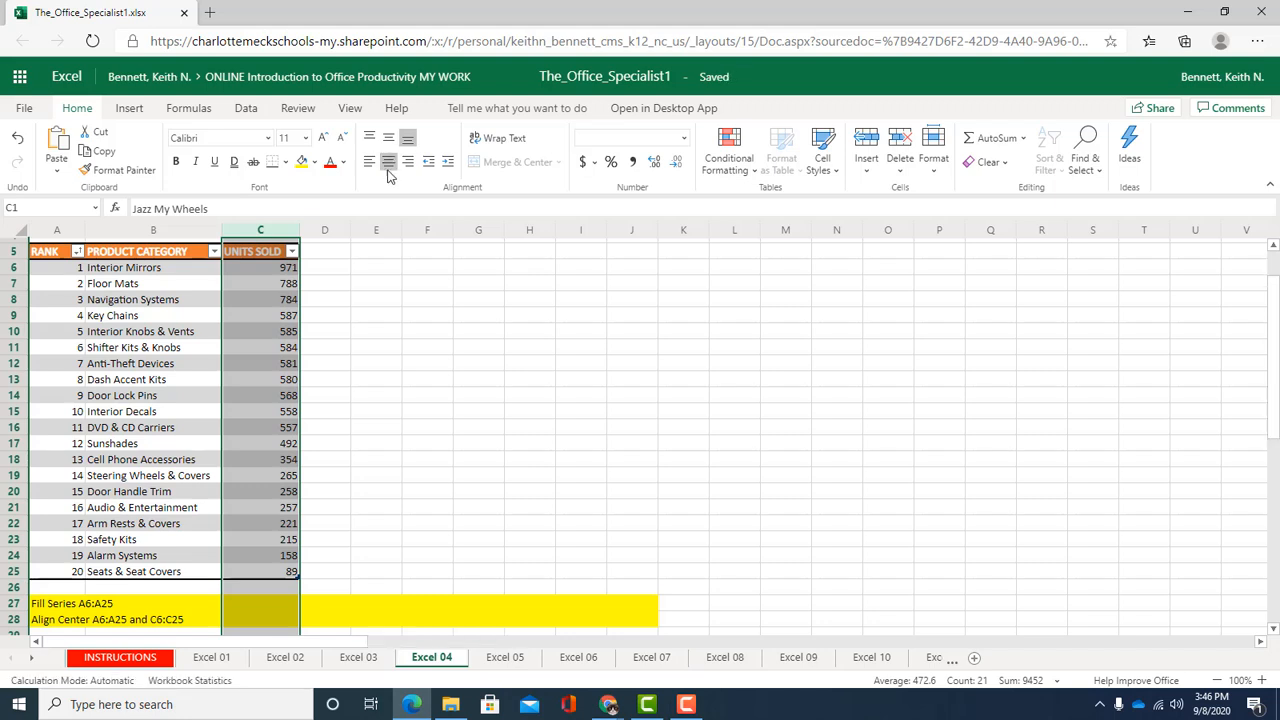
pyautogui.click(281, 332)
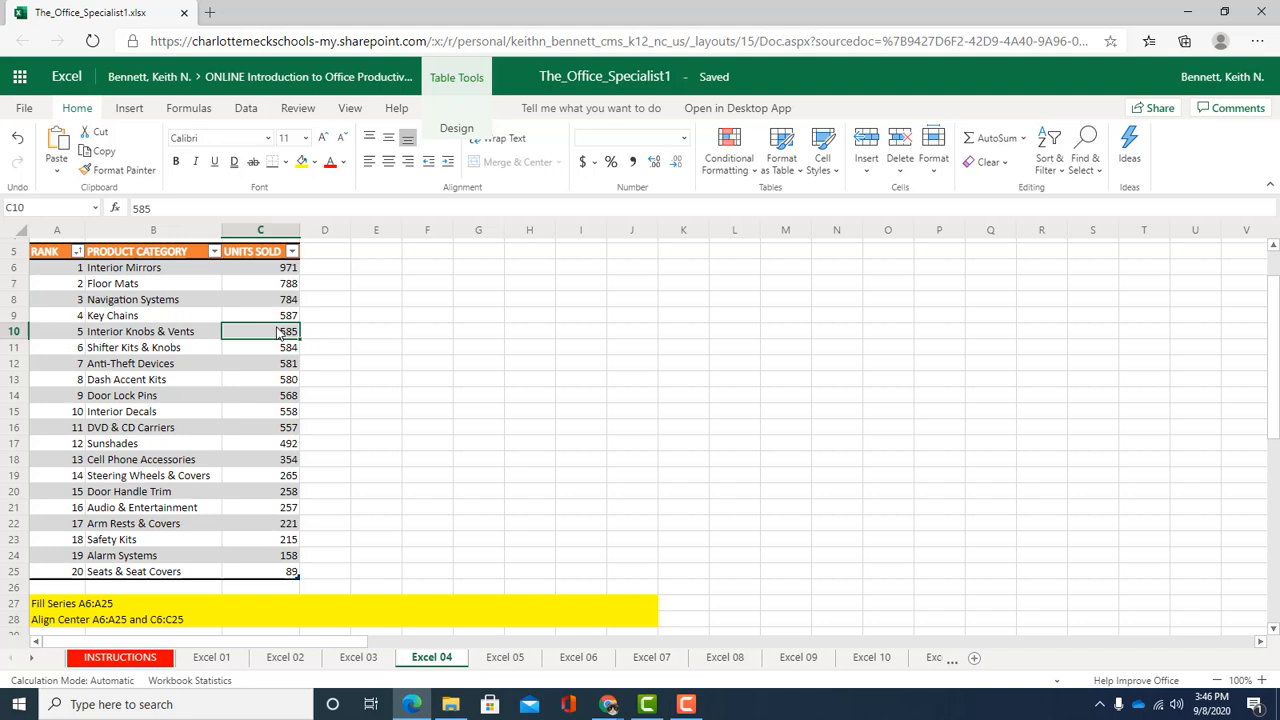
pyautogui.click(283, 270)
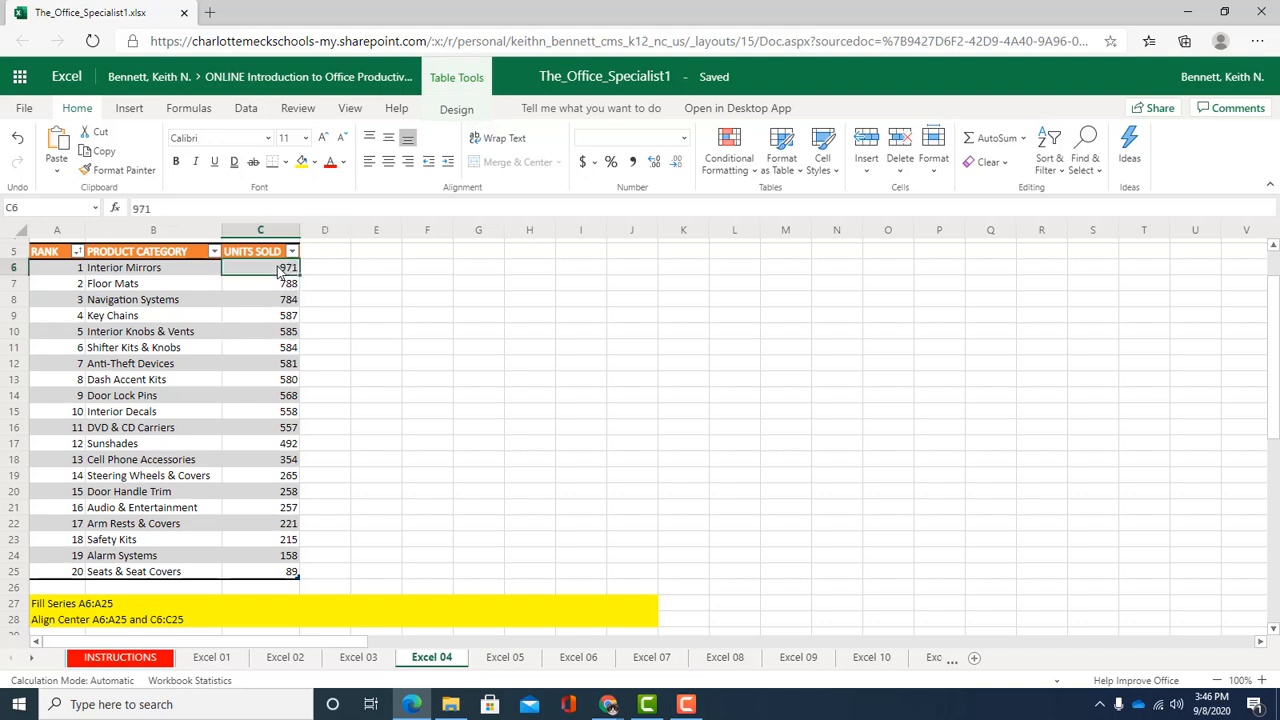
pyautogui.moveTo(281, 271); pyautogui.dragTo(250, 570)
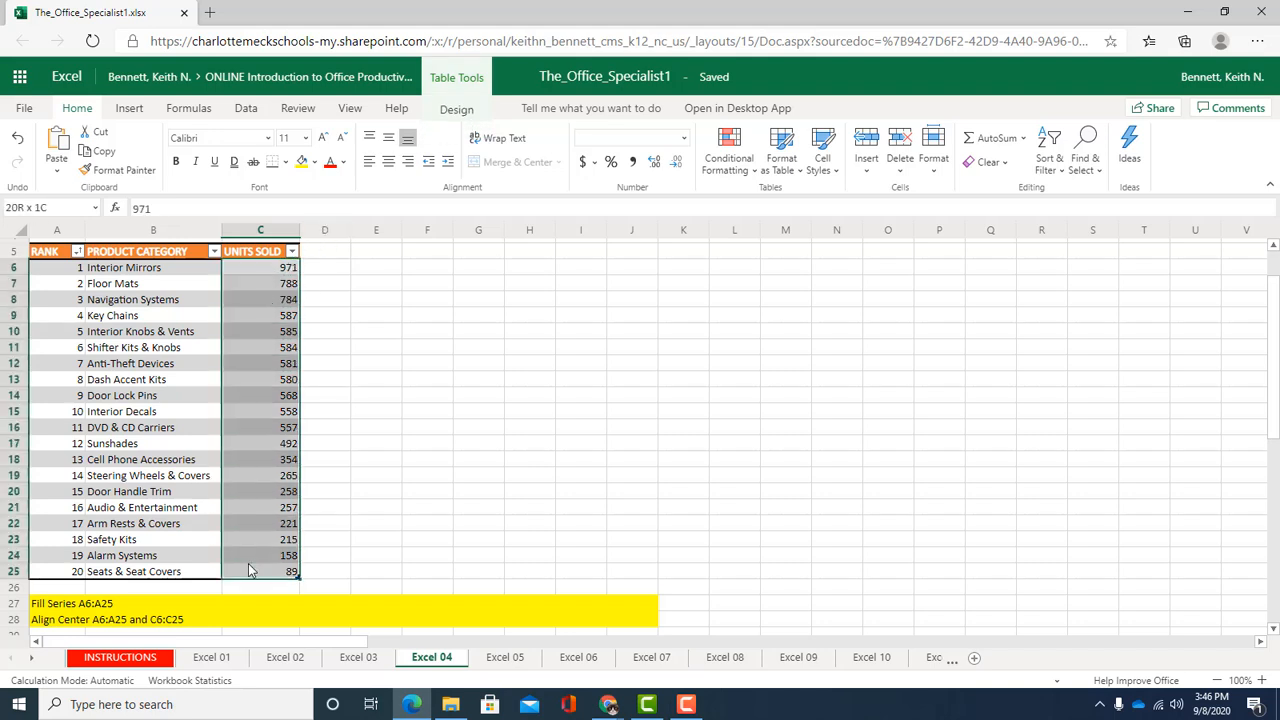
pyautogui.click(388, 162)
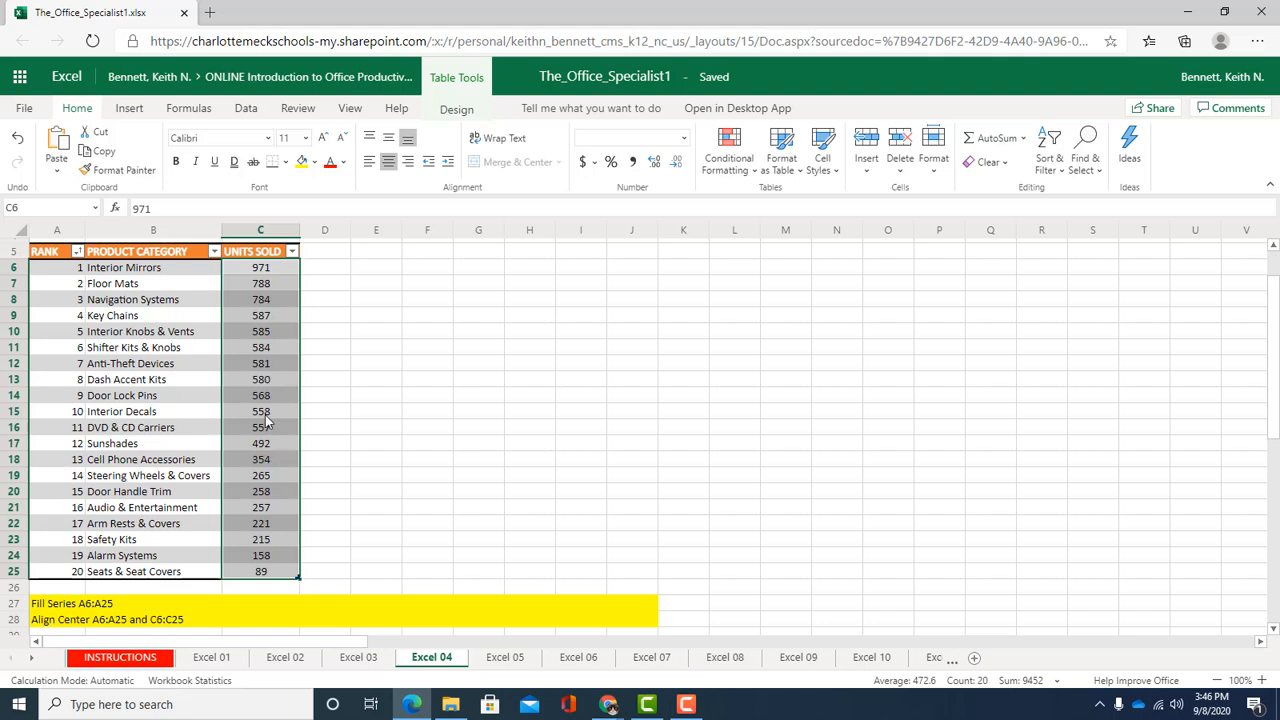
# Center-align the RANK numbers in cells A6 through A25
pyautogui.click(50, 271)
pyautogui.moveTo(50, 271); pyautogui.dragTo(65, 574)
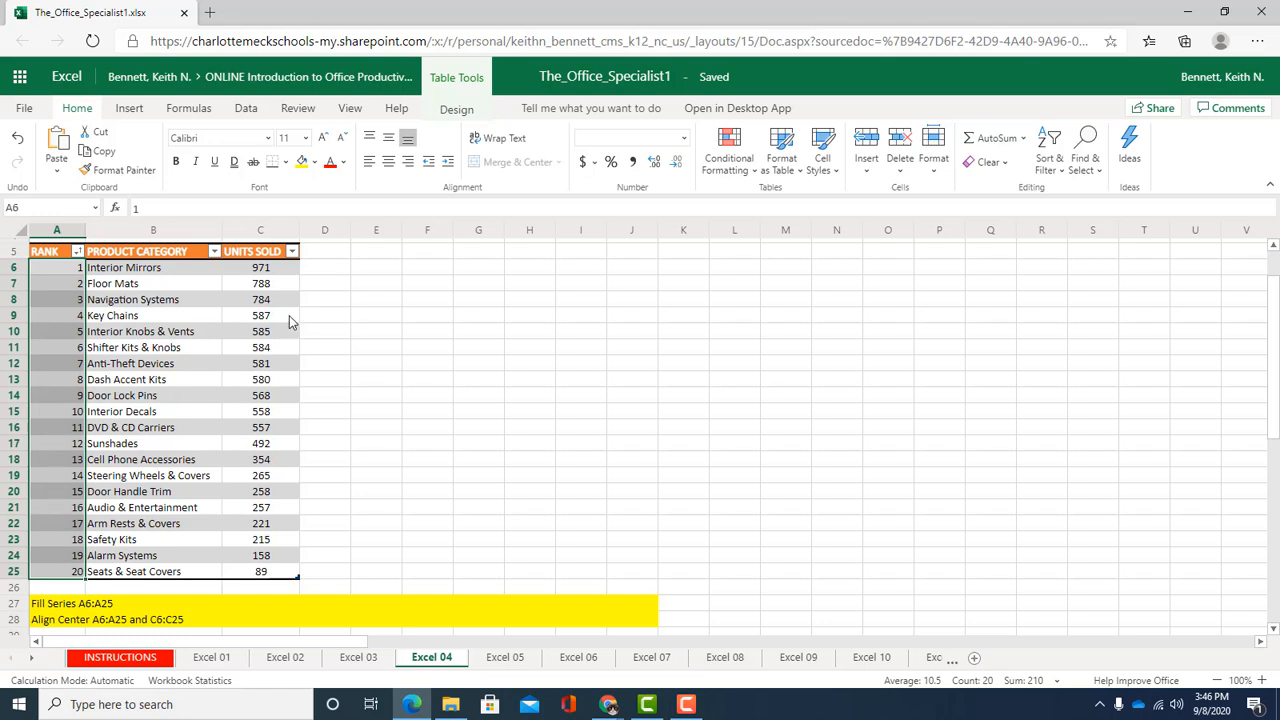
pyautogui.click(390, 166)
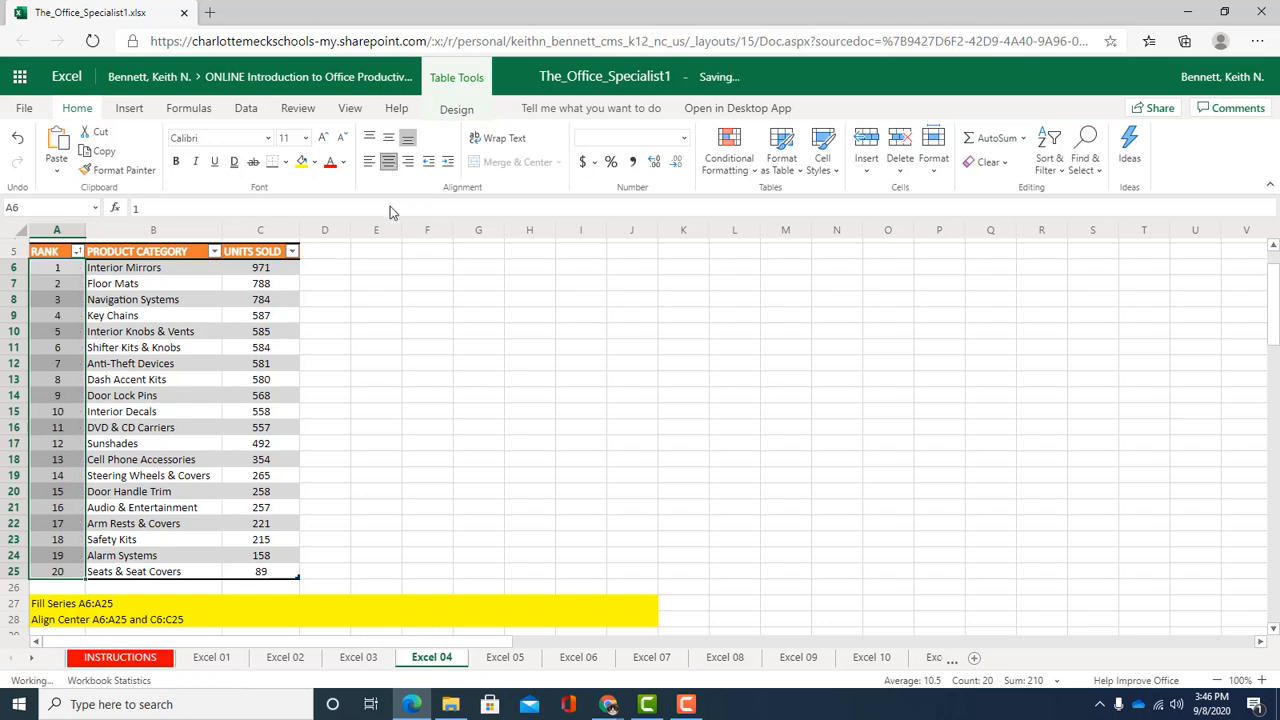
# Apply the Title cell style to the Jazz My Wheels title in A1
pyautogui.scroll(2, 337, 411)
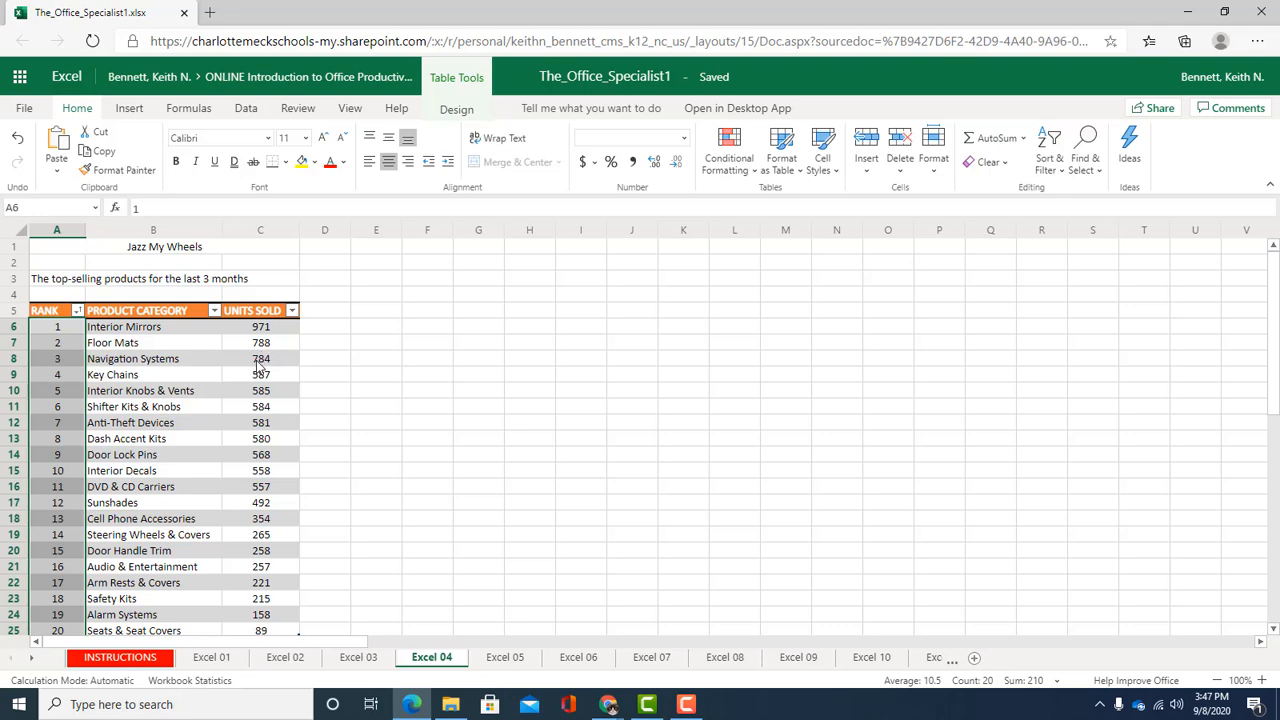
pyautogui.scroll(-5, 390, 400)
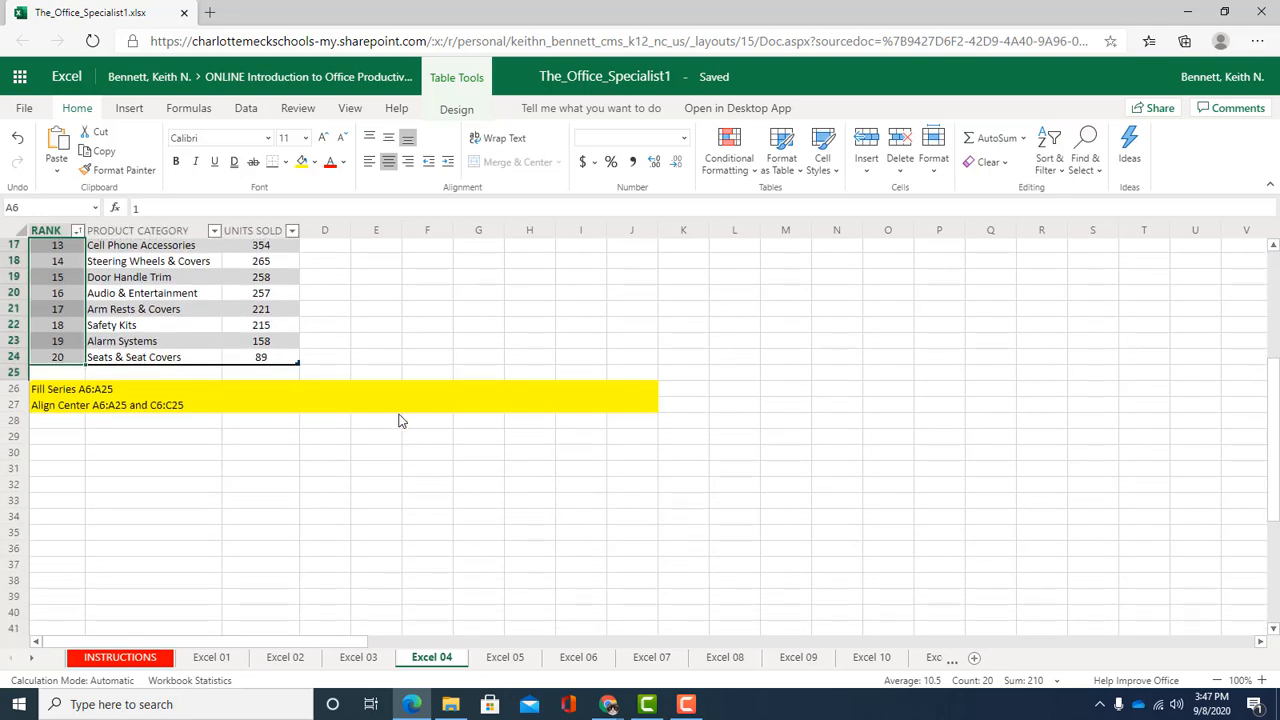
pyautogui.scroll(3, 395, 410)
pyautogui.scroll(3, 392, 401)
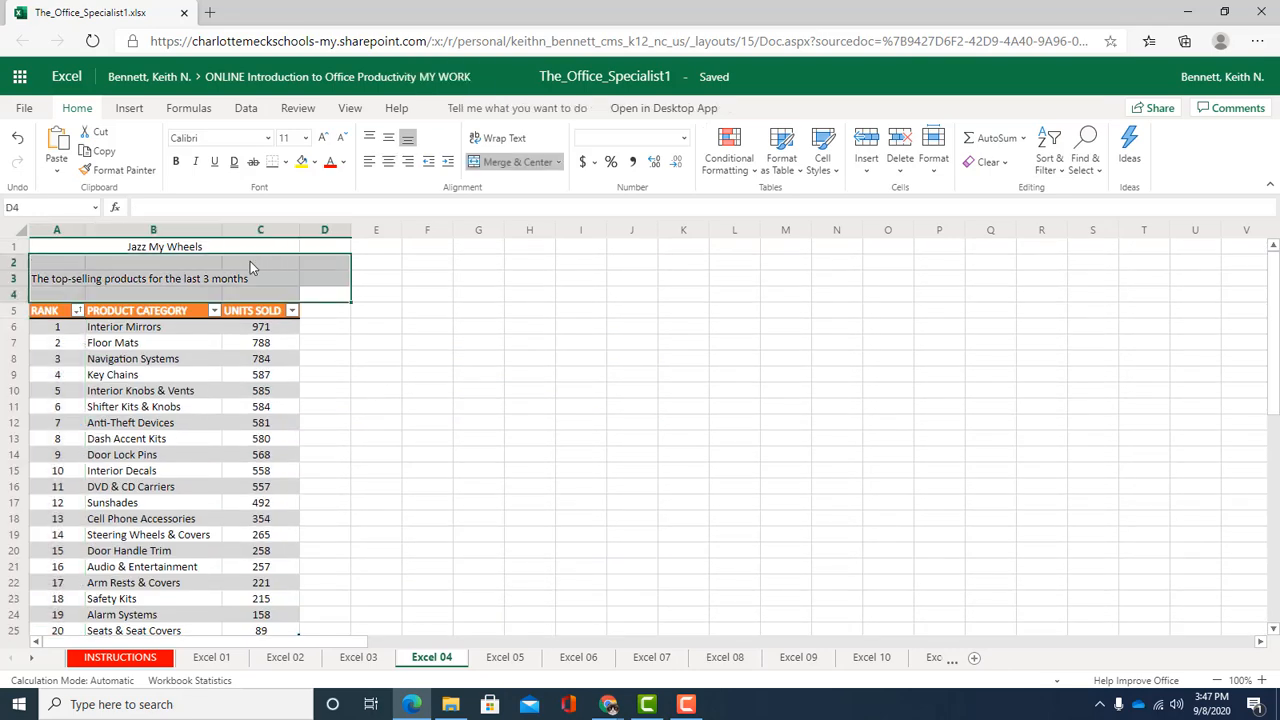
pyautogui.click(170, 250)
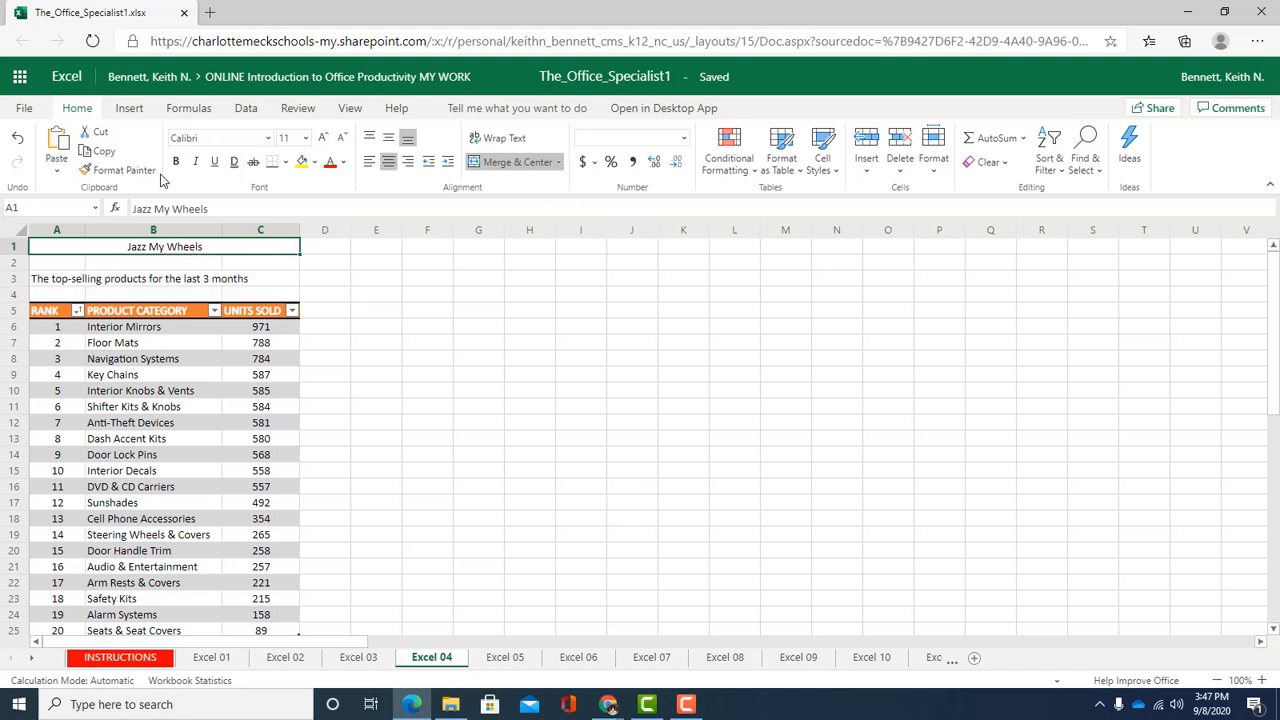
pyautogui.click(834, 172)
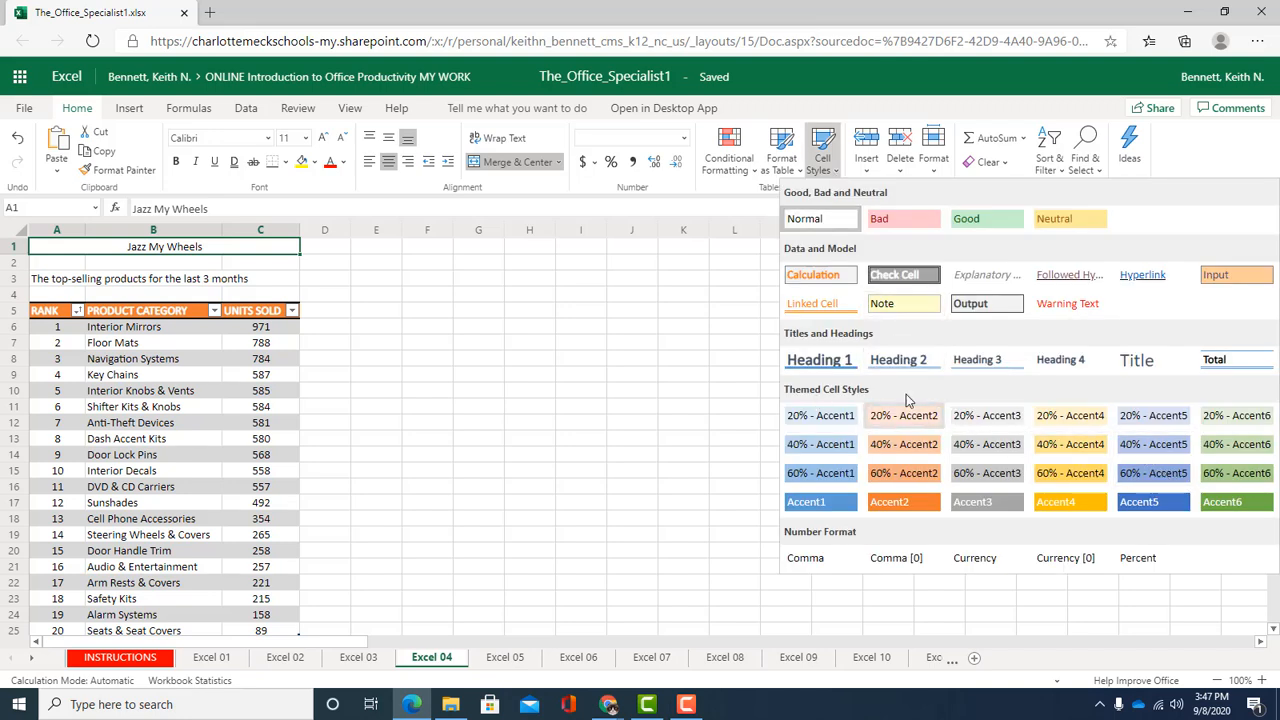
pyautogui.click(1140, 366)
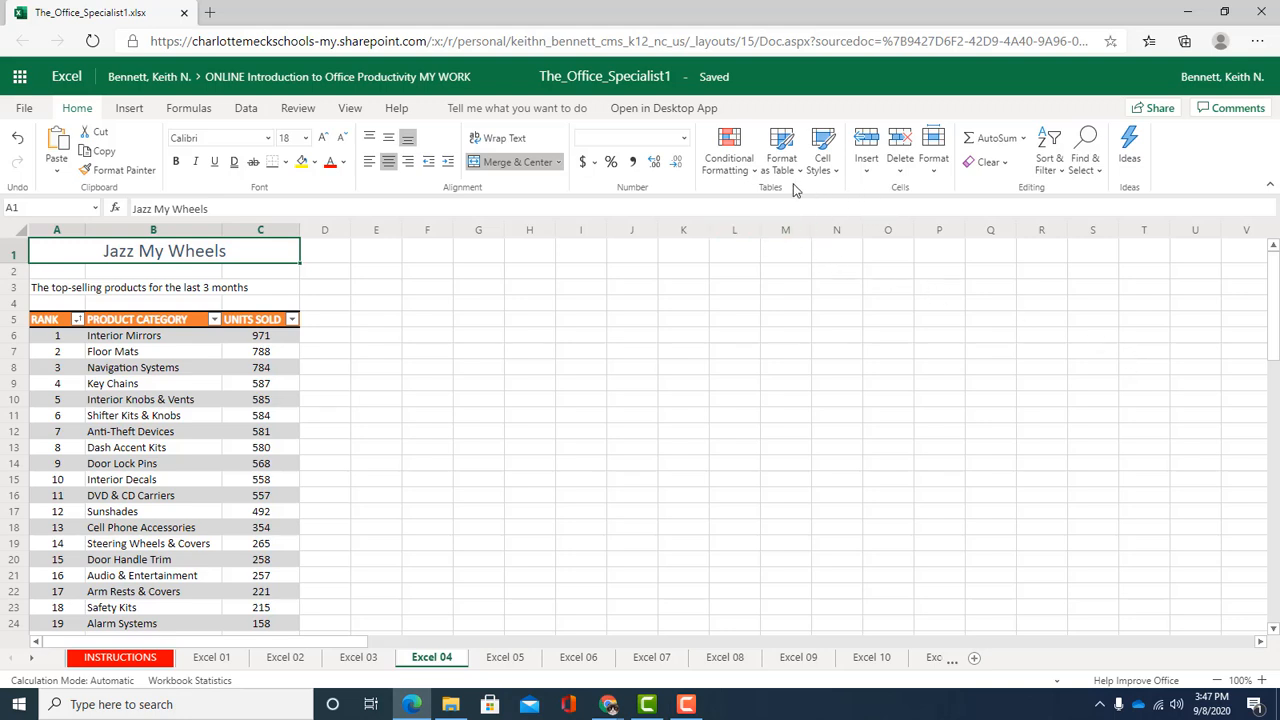
# Change the title's font color to the orange theme color and make it bold
pyautogui.click(343, 163)
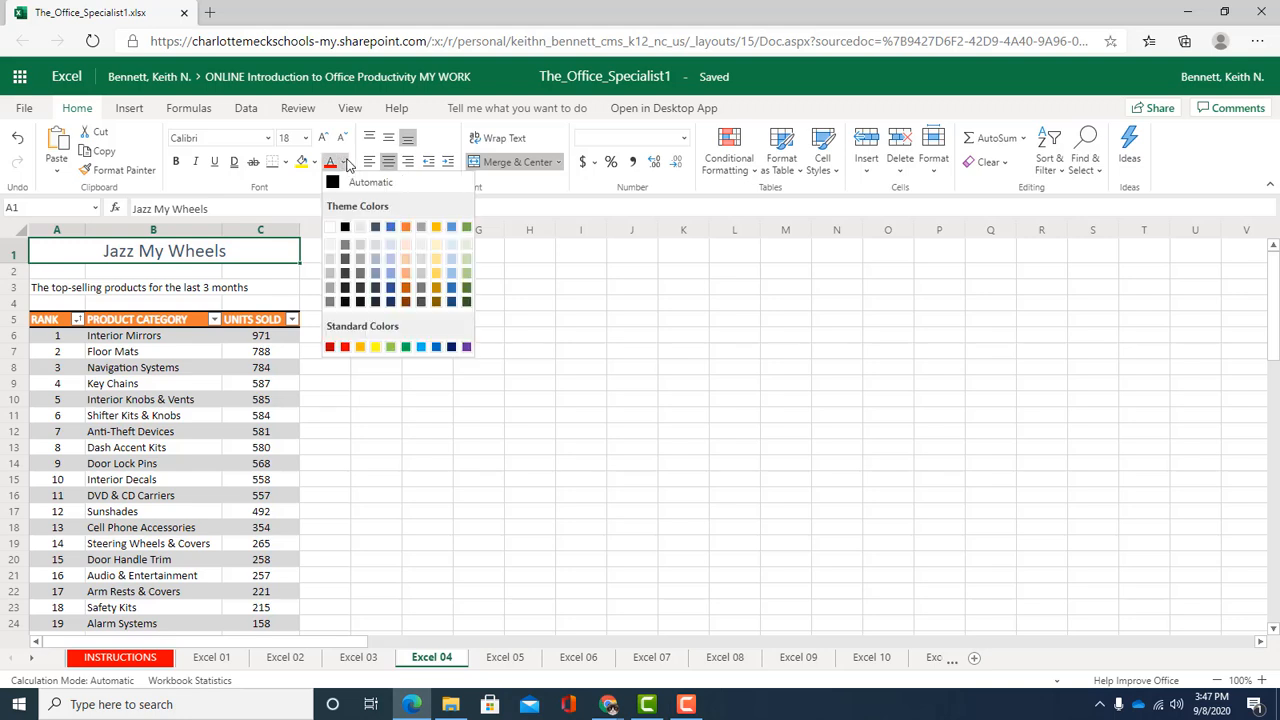
pyautogui.click(406, 229)
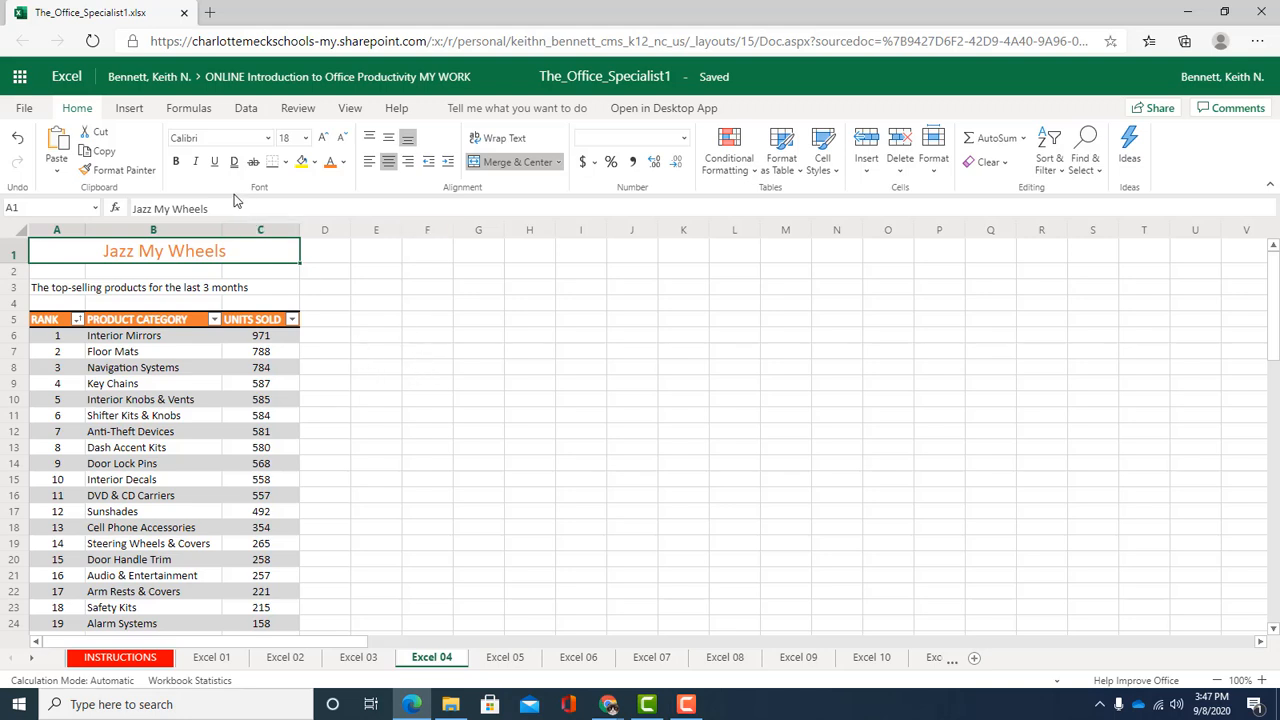
pyautogui.click(176, 164)
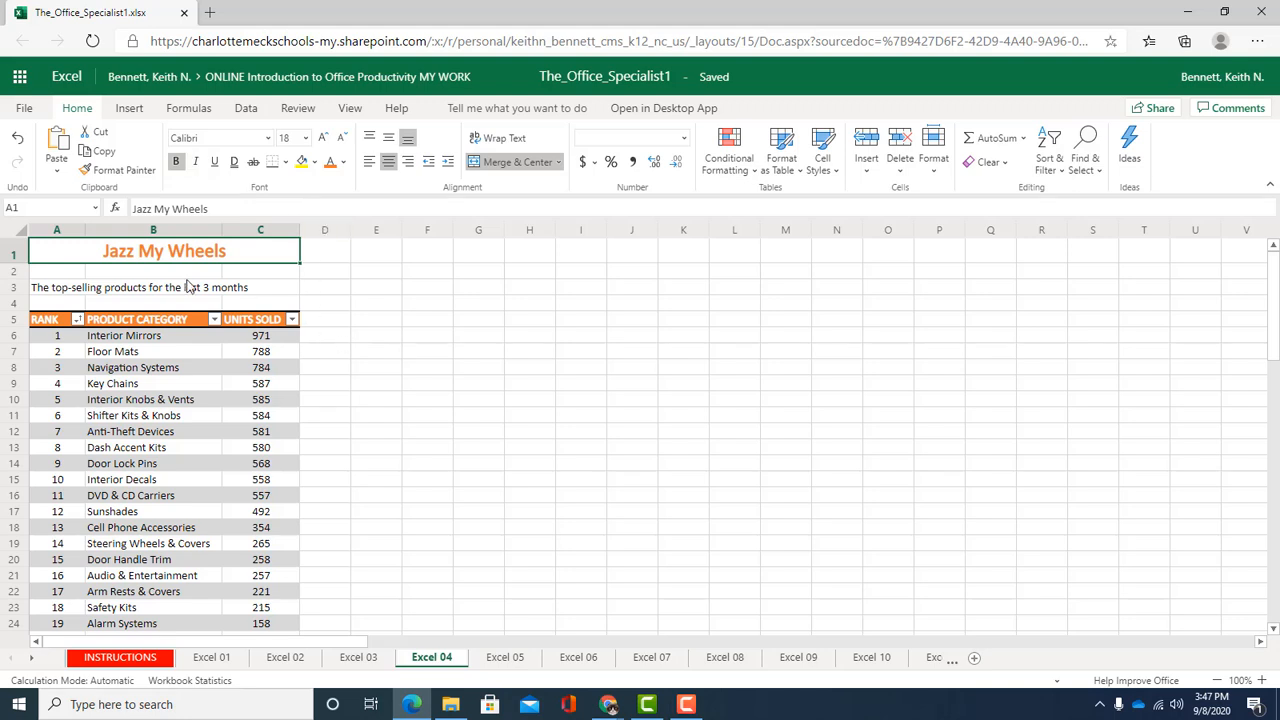
pyautogui.click(45, 290)
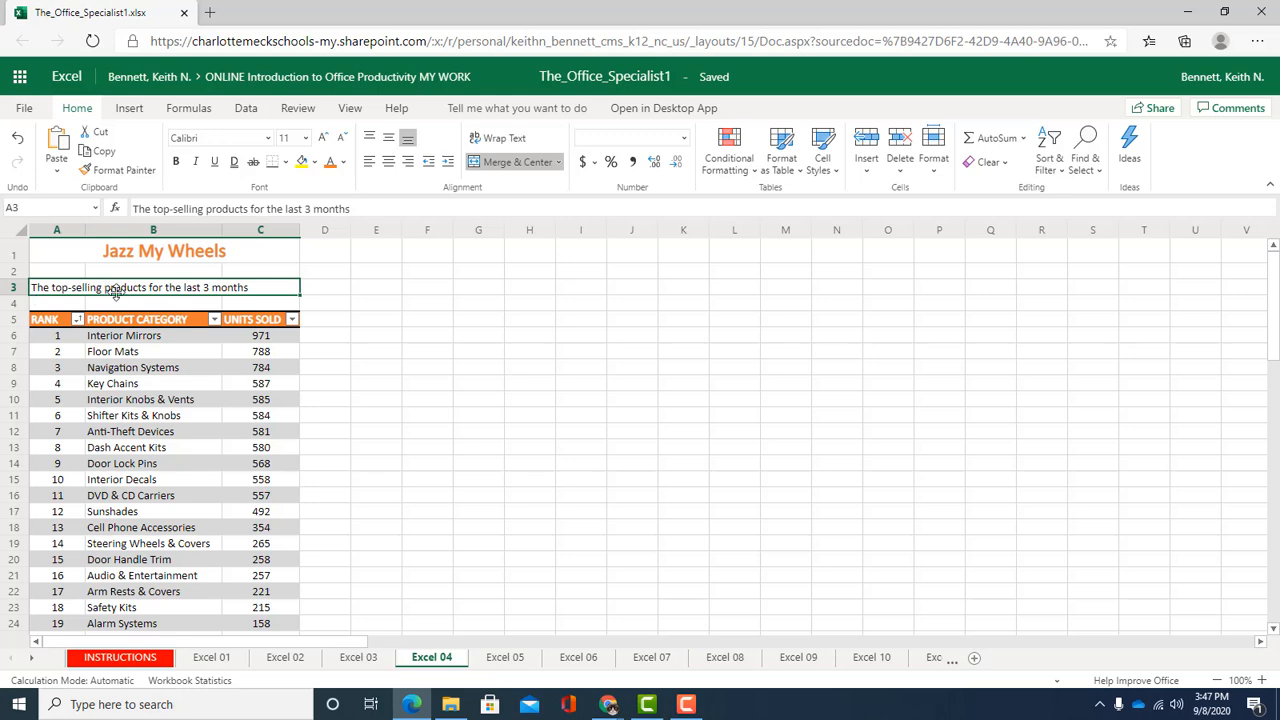
pyautogui.scroll(-3, 274, 408)
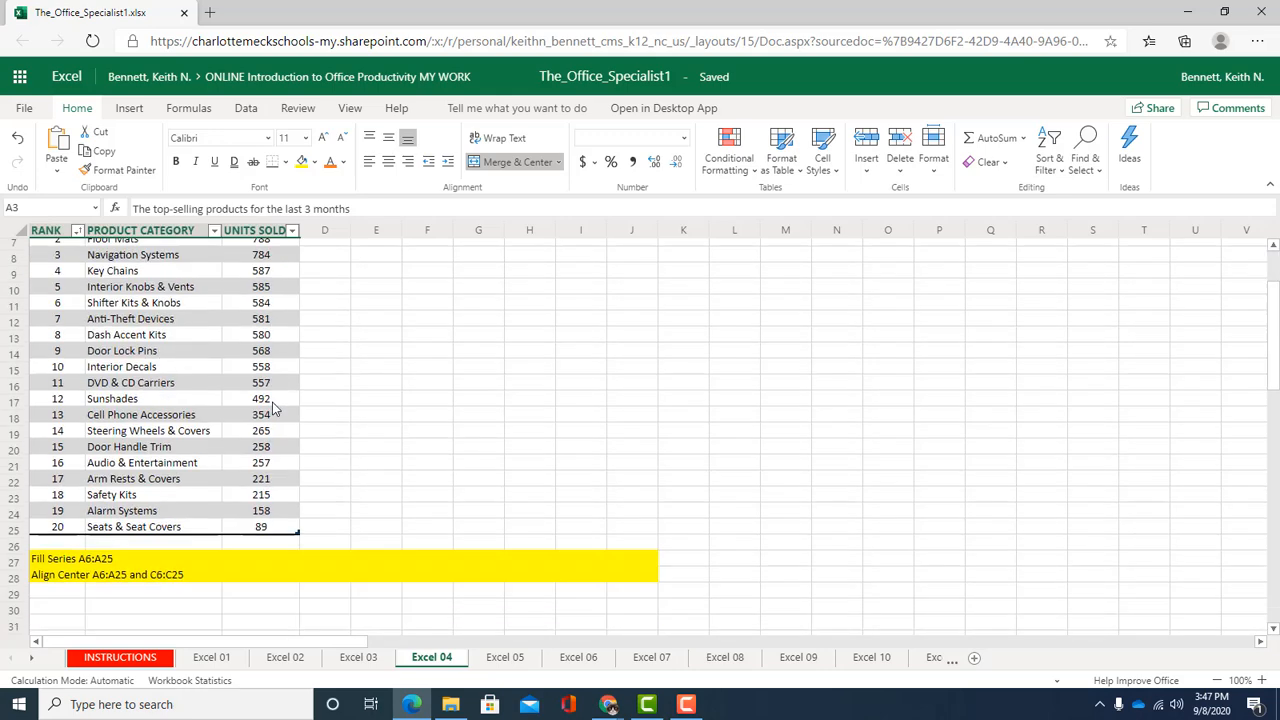
pyautogui.scroll(3, 274, 408)
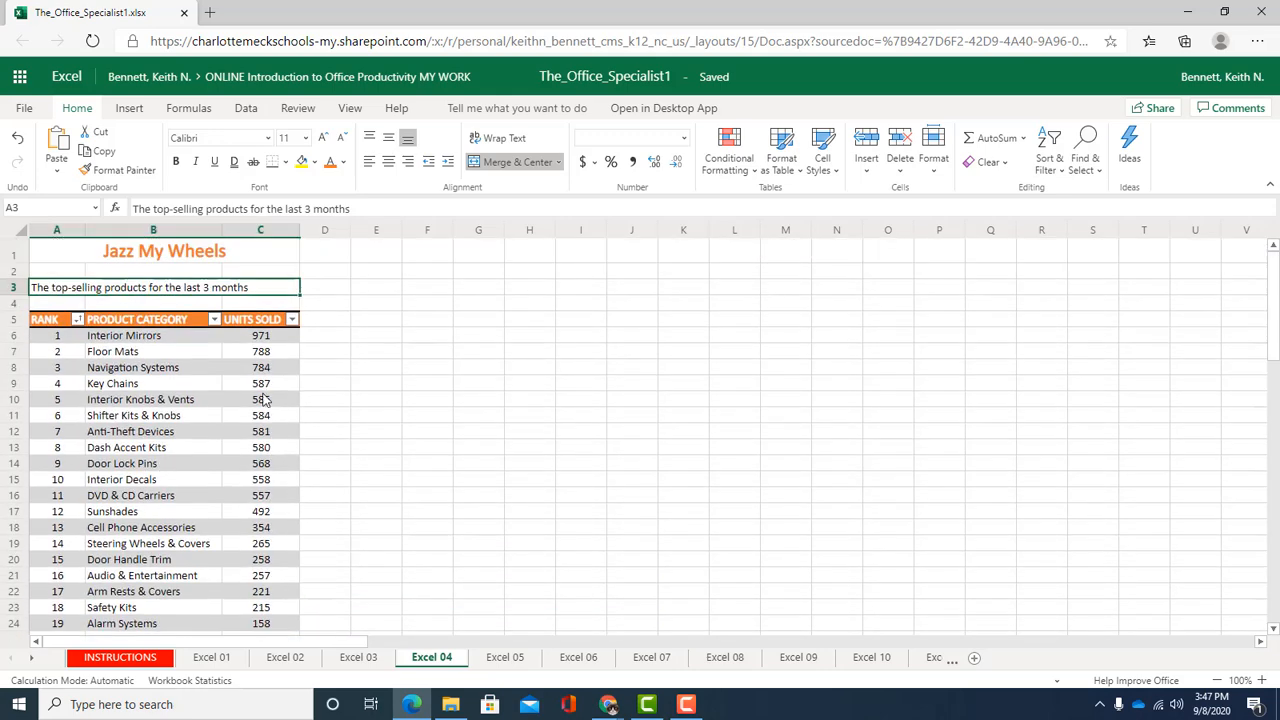